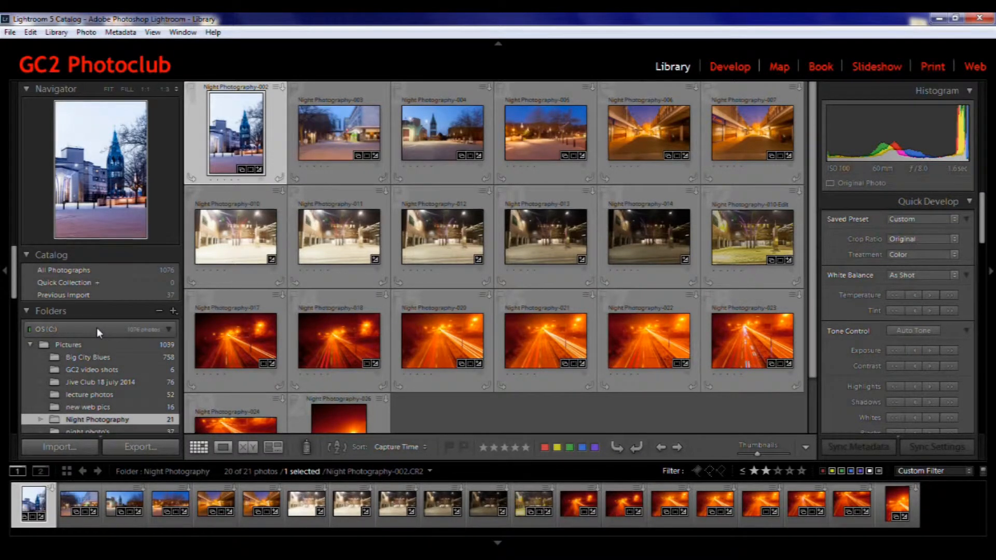
Expand the Collections list and browse the Night Photography pick and Bell towers collections
drag(14, 262, 5, 337)
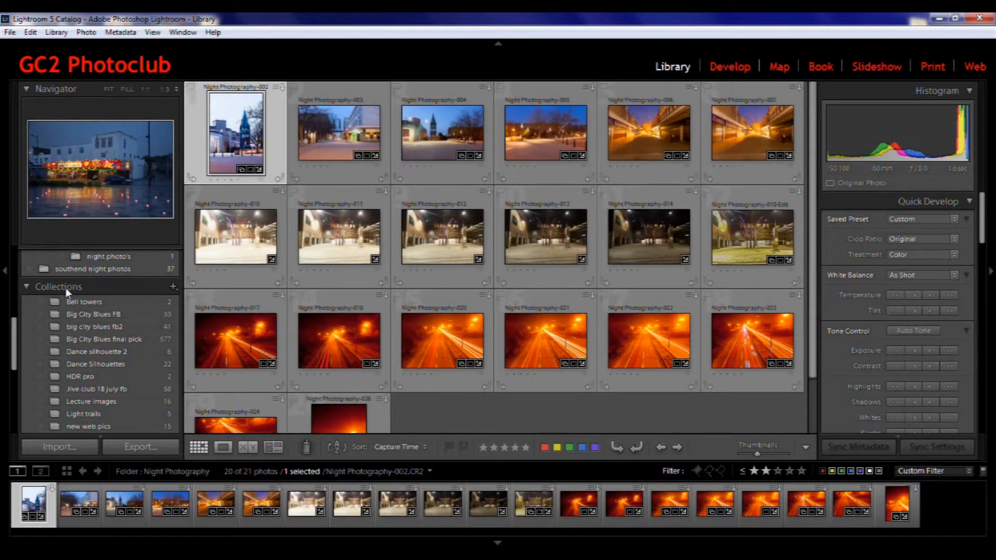
scroll(46, 272, down, 1)
click(25, 259)
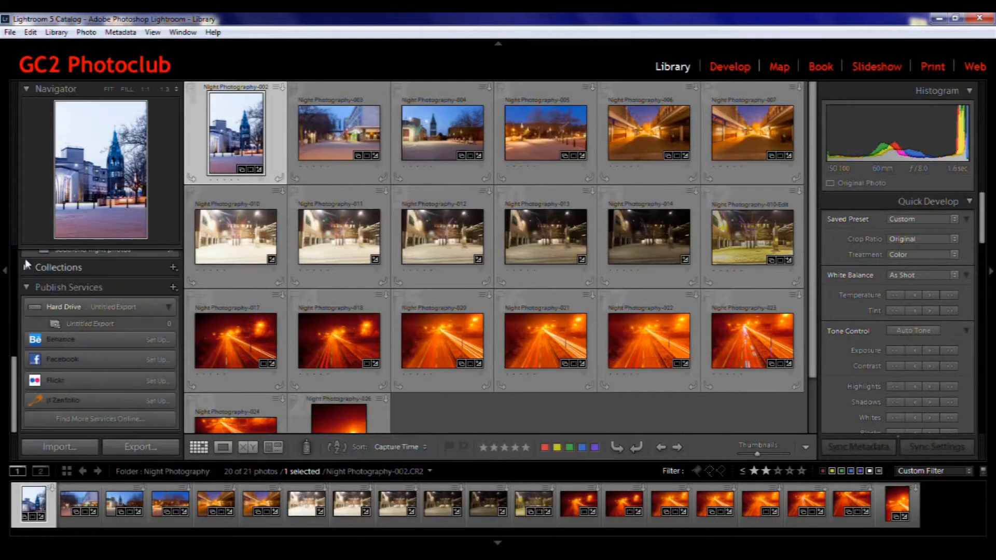
click(24, 268)
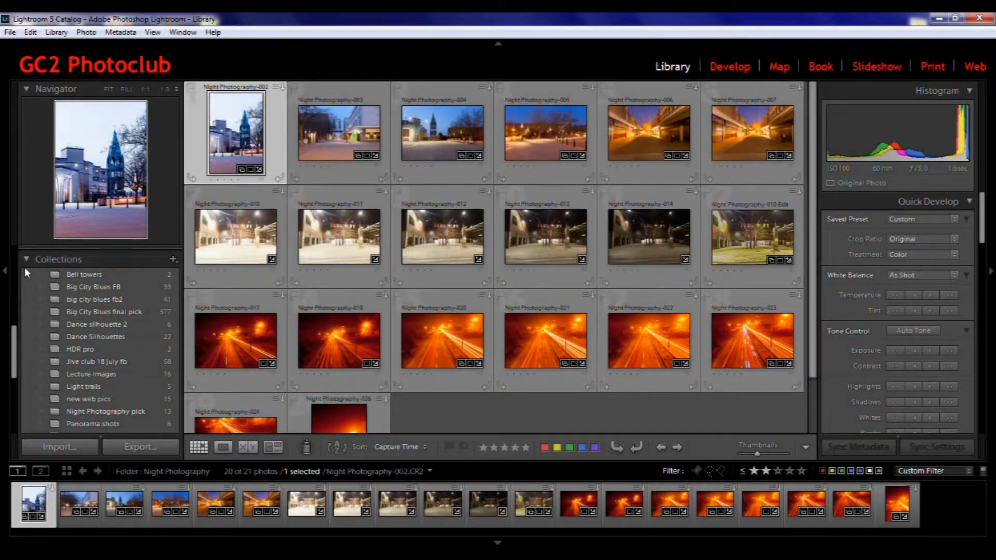
click(139, 411)
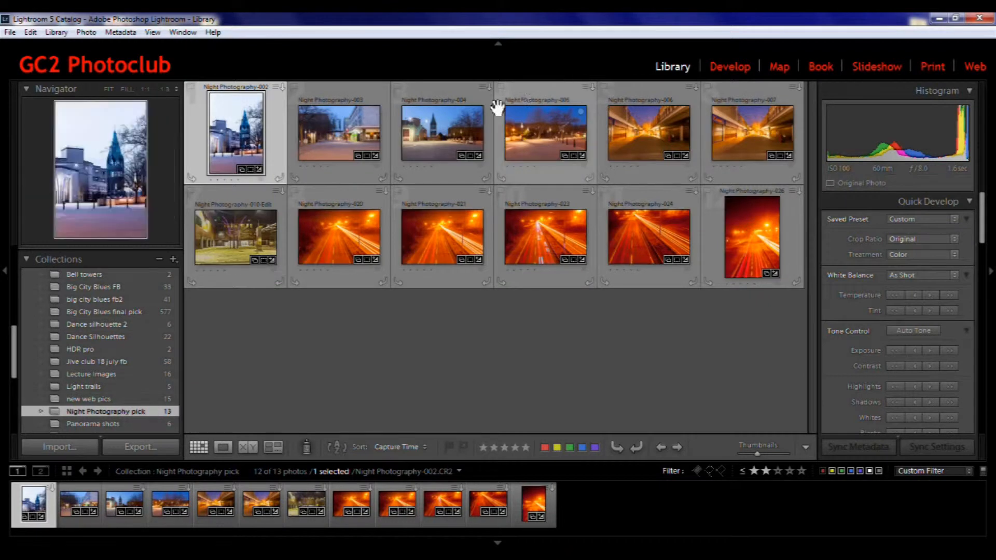
click(149, 273)
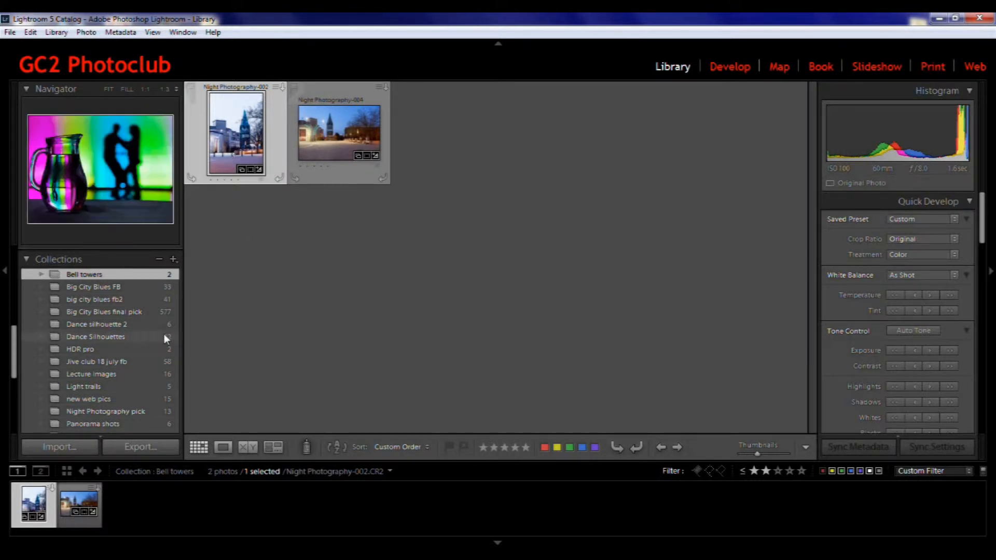
Open the Dance Silhouettes collection and move two of its photos to earlier positions in its custom order
click(155, 336)
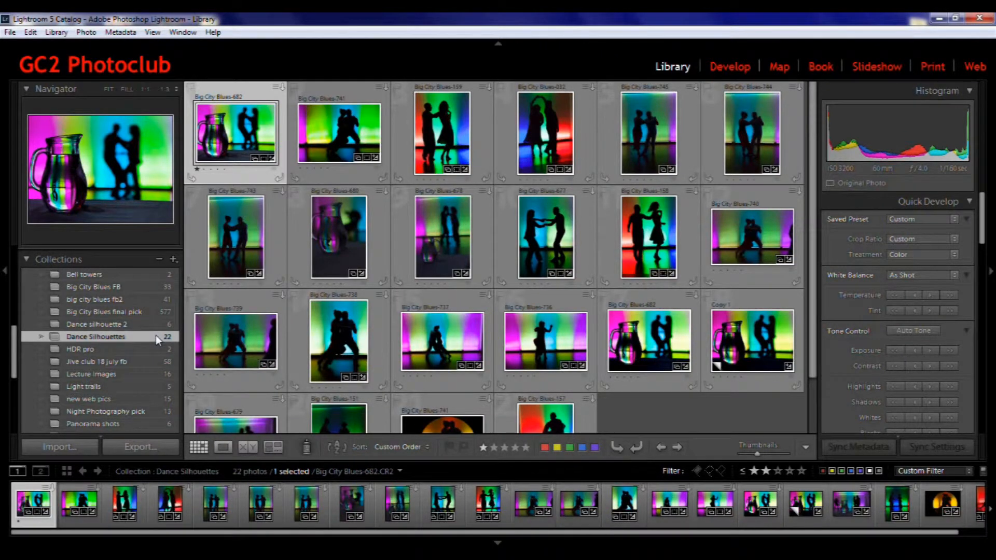
drag(634, 247, 391, 249)
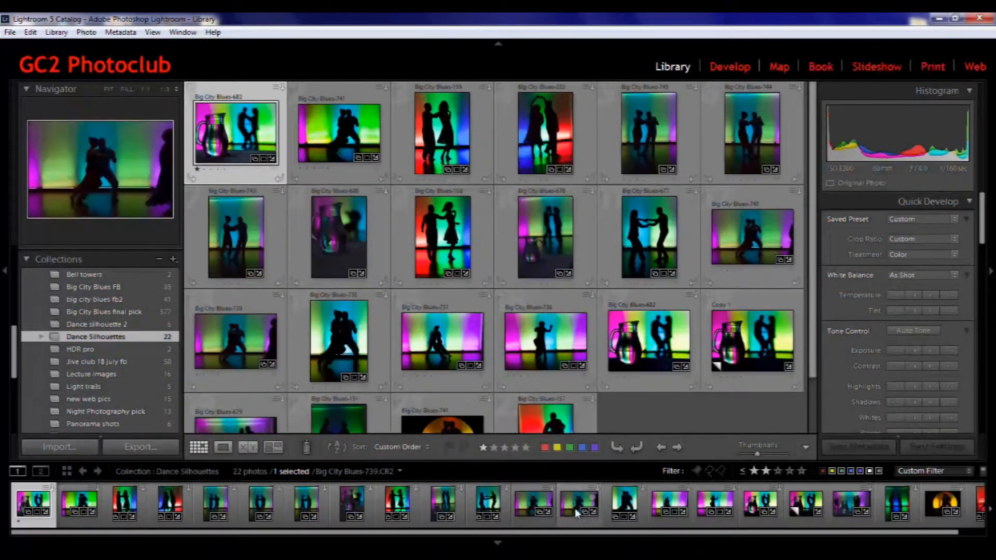
mouse_move(577, 503)
mouse_down()
mouse_move(553, 489)
mouse_move(228, 500)
mouse_move(242, 507)
mouse_up()
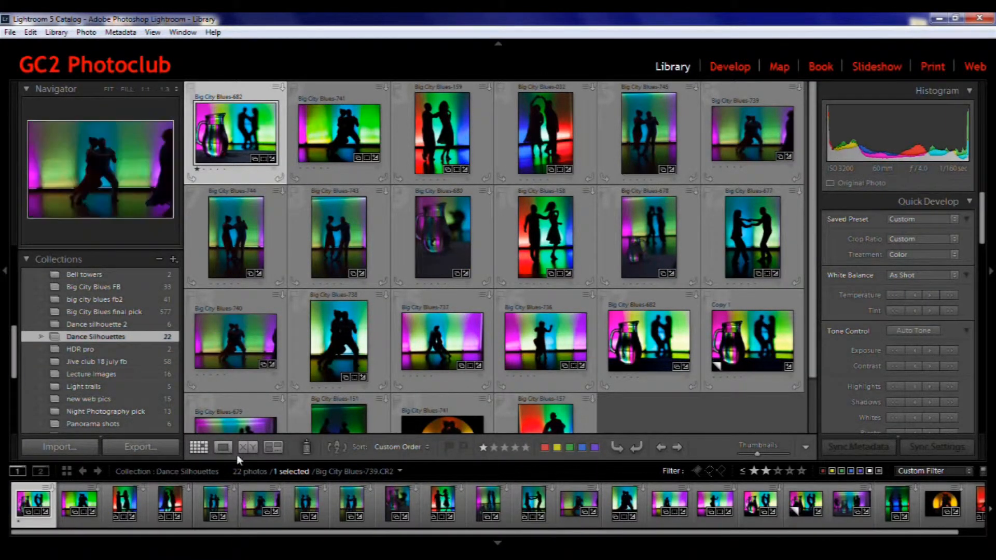
From the Night Photography pick collection, create a new empty collection named geoffs test
click(106, 411)
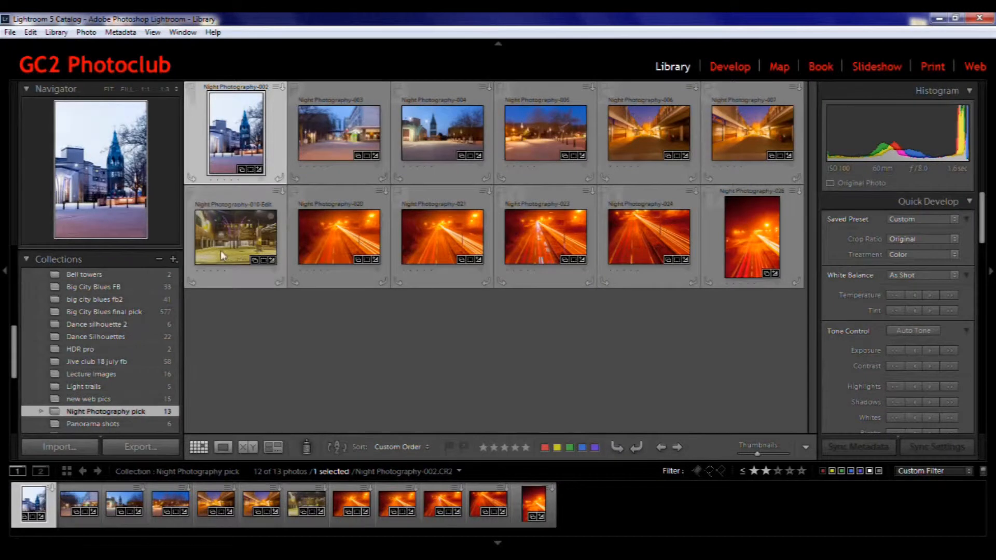
click(173, 259)
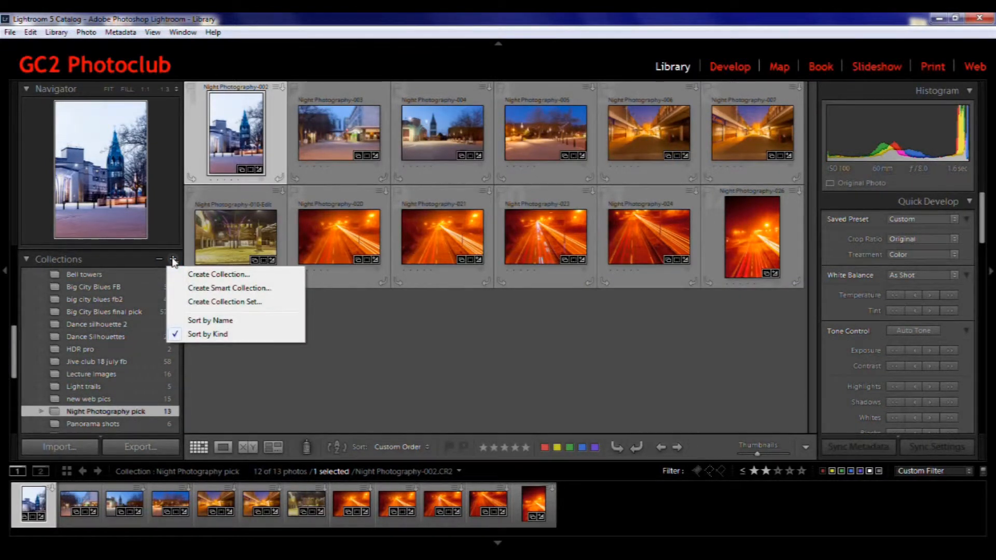
click(220, 275)
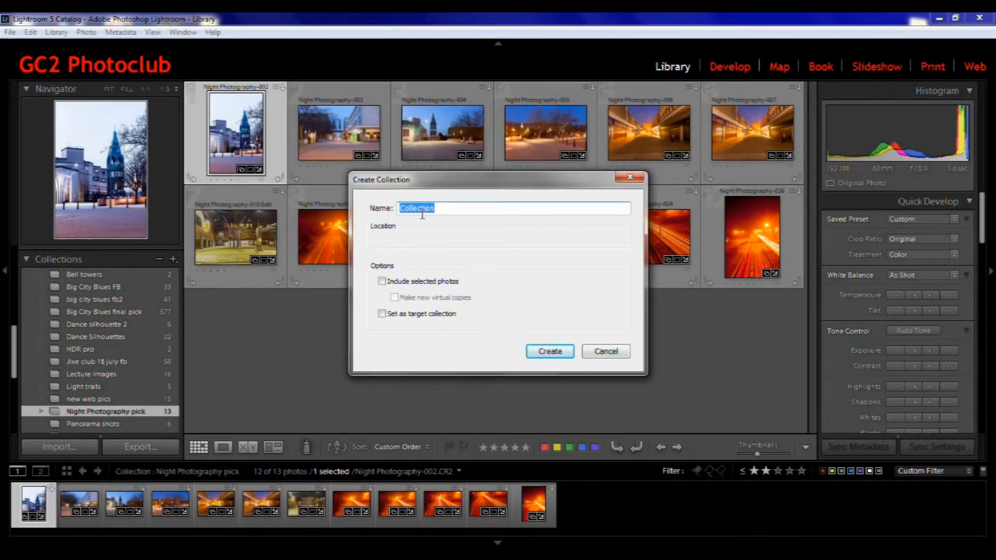
click(441, 208)
key(BackSpace)
key(BackSpace)
key(BackSpace)
key(BackSpace)
key(BackSpace)
key(BackSpace)
key(BackSpace)
key(BackSpace)
key(BackSpace)
key(BackSpace)
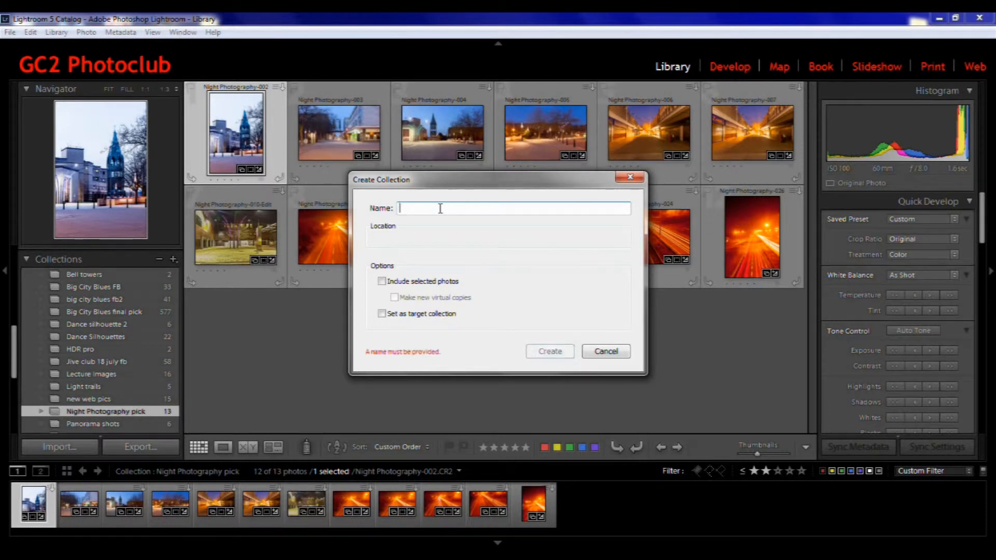
text(geoffs)
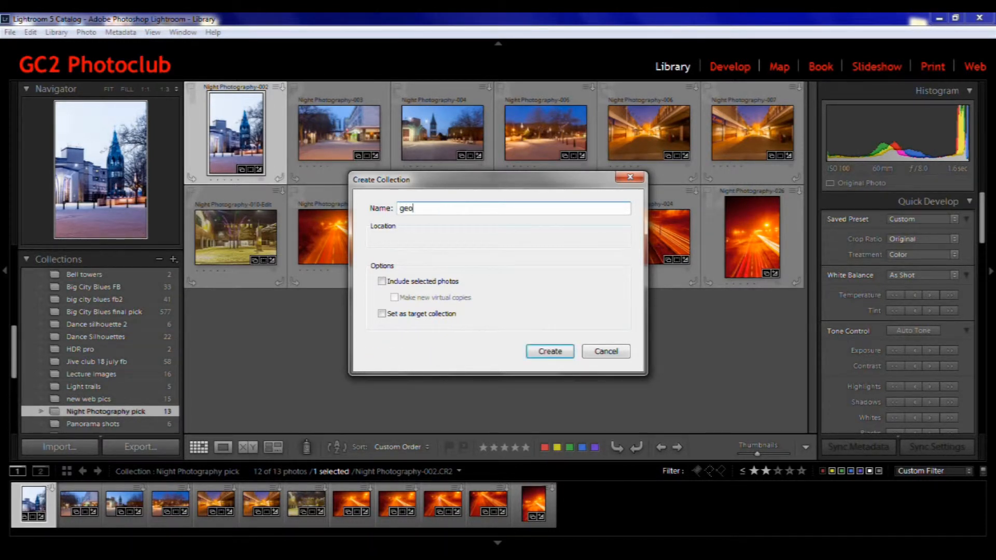
text( test)
click(542, 353)
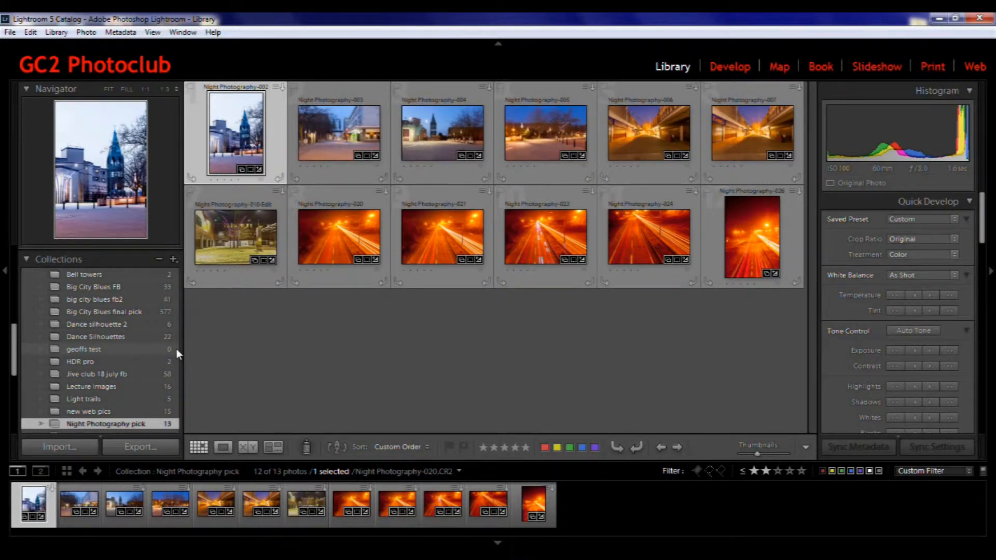
Add two Night Photography pick photos to the geoffs test collection, one from the grid and one from the filmstrip
drag(358, 223, 151, 351)
drag(267, 499, 160, 349)
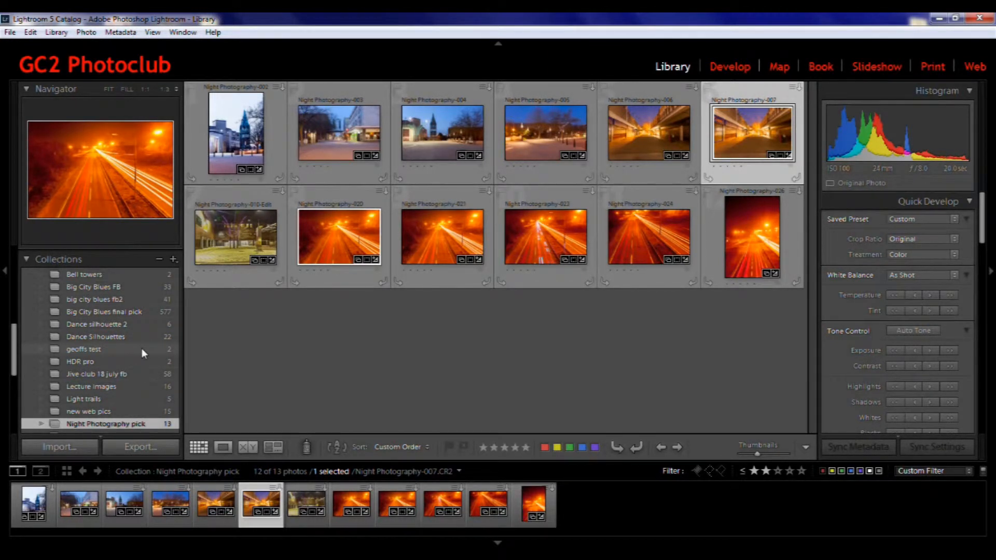
right_click(142, 349)
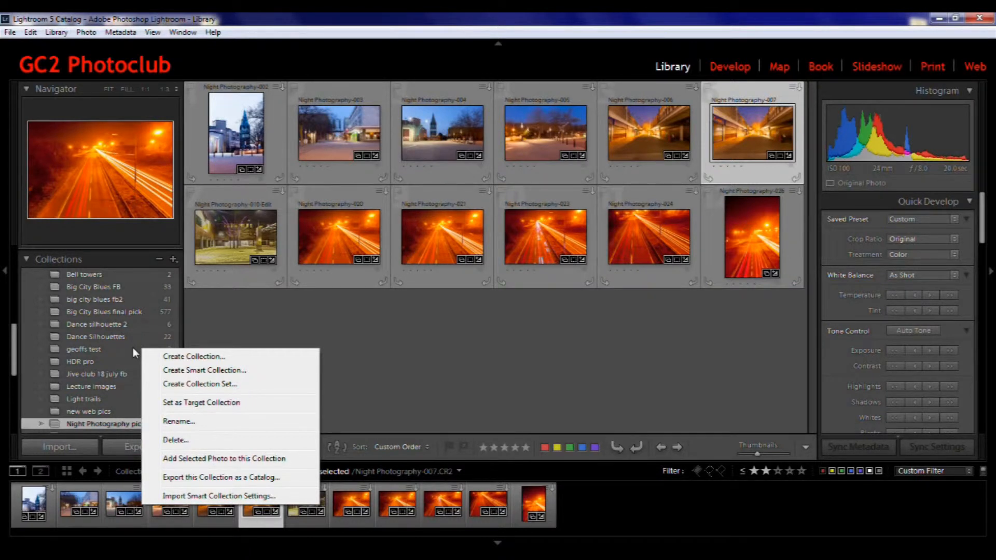
Check which collections contain several photos and browse the Bell towers, Light trails and Night Photography pick collections
click(255, 261)
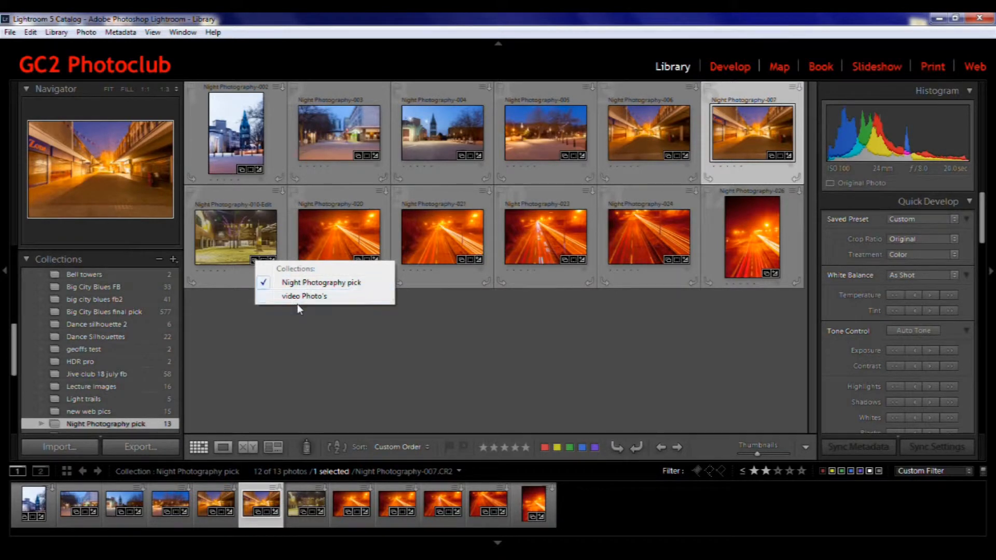
click(462, 262)
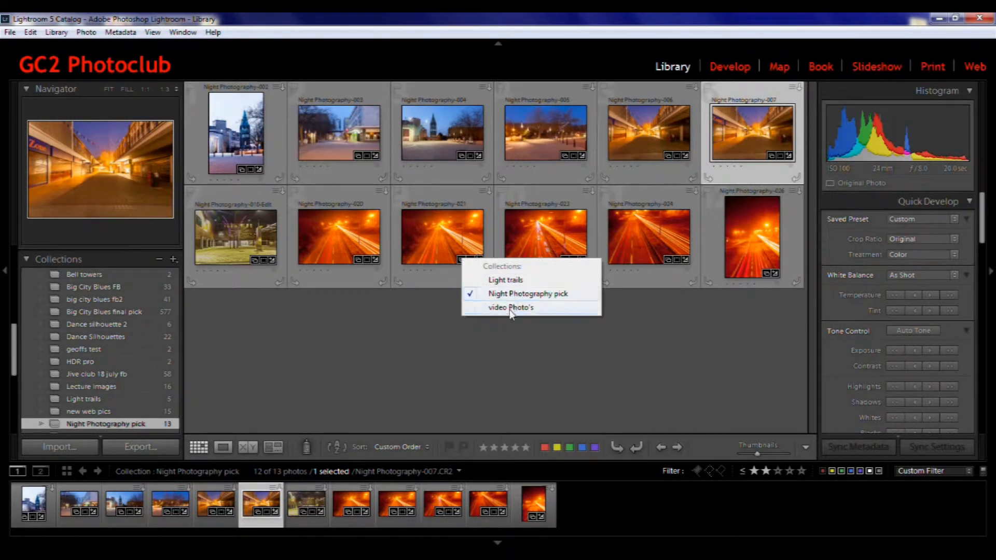
click(243, 170)
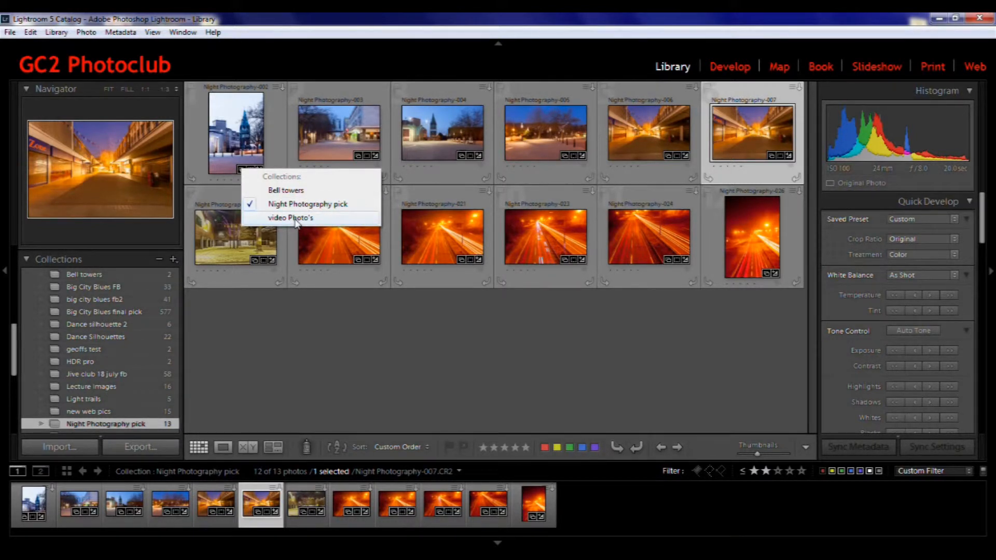
click(299, 191)
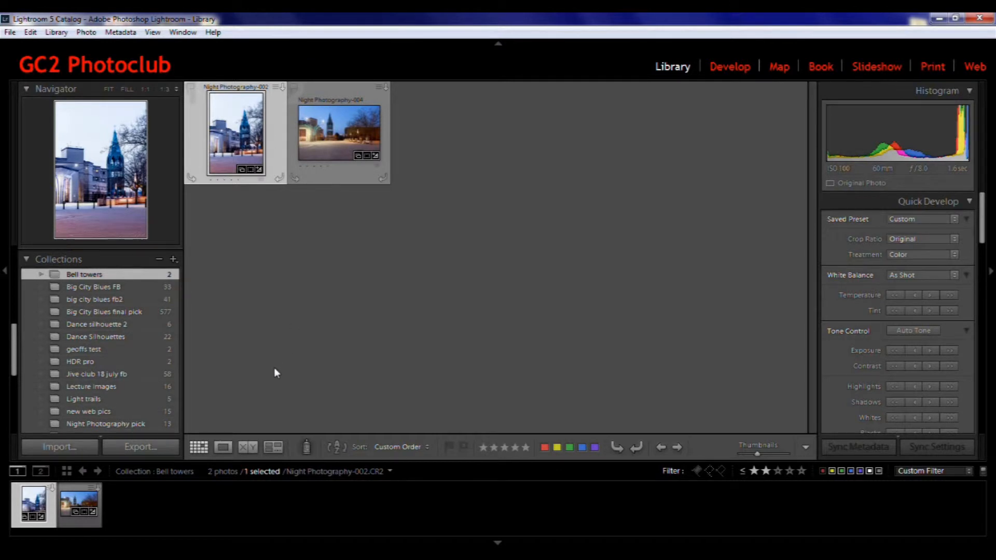
click(151, 400)
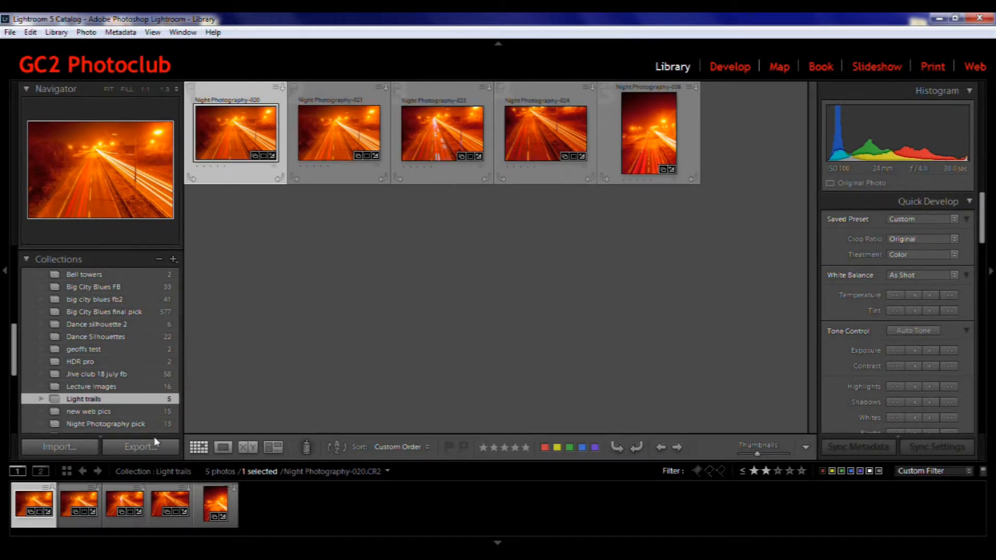
click(154, 423)
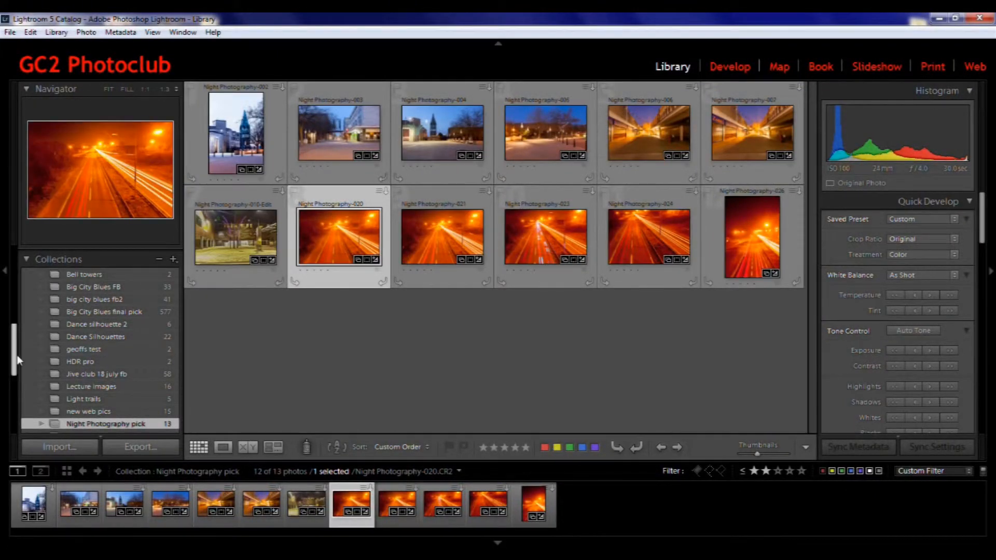
Open the Night Photography folder and add photos Night Photography-005 and Night Photography-002 to the Quick Collection
drag(14, 358, 15, 280)
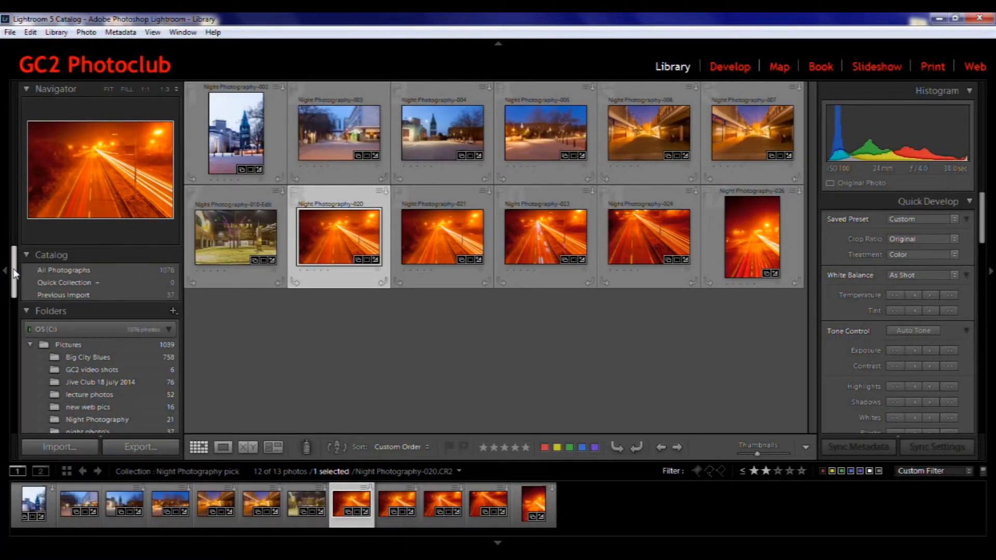
click(124, 282)
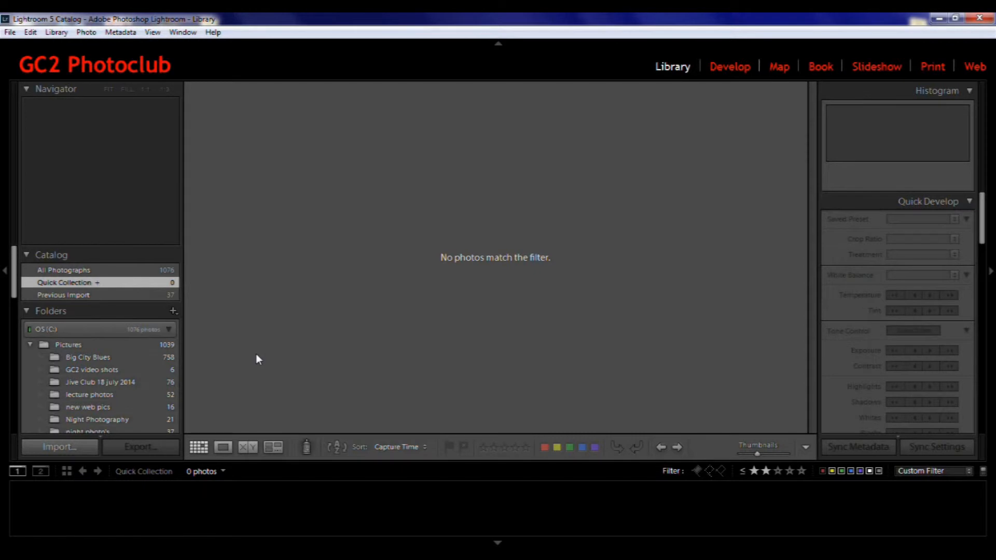
click(130, 420)
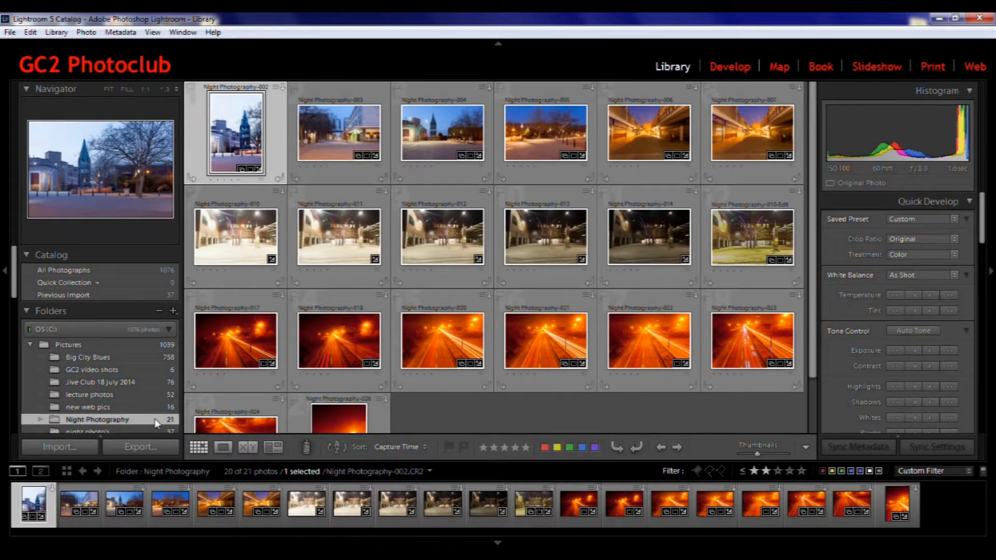
click(546, 135)
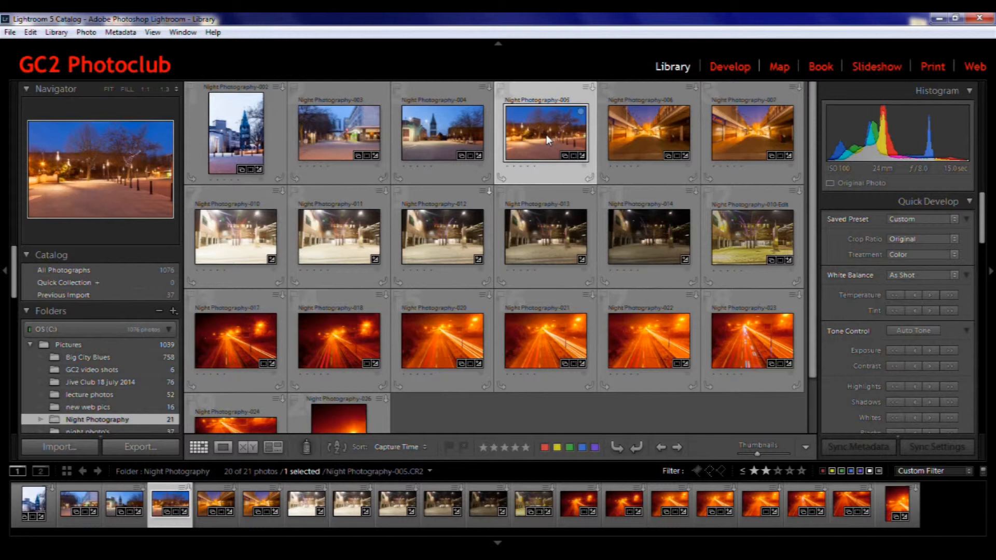
key(b)
drag(242, 134, 142, 282)
Set the Night Photography pick collection as the target collection
drag(13, 272, 10, 375)
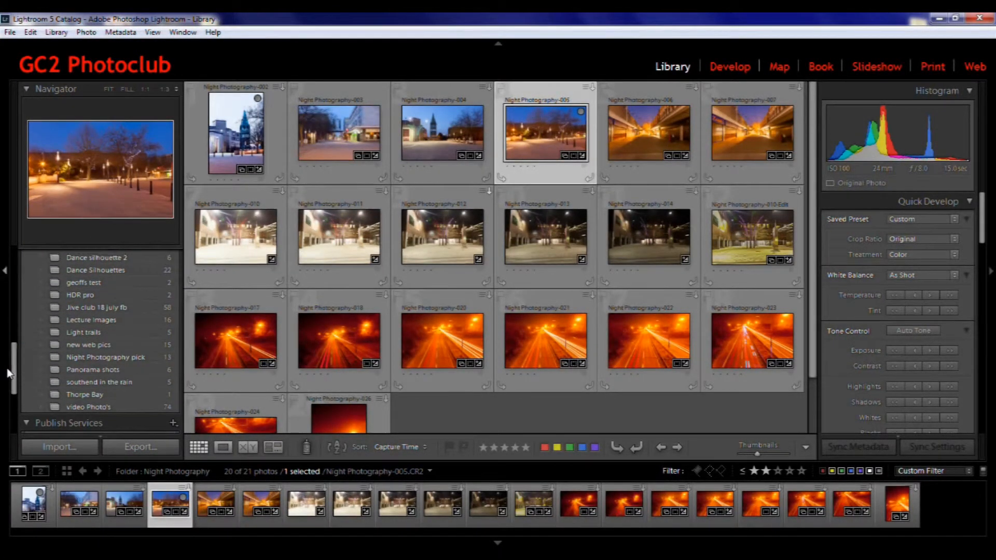
right_click(109, 357)
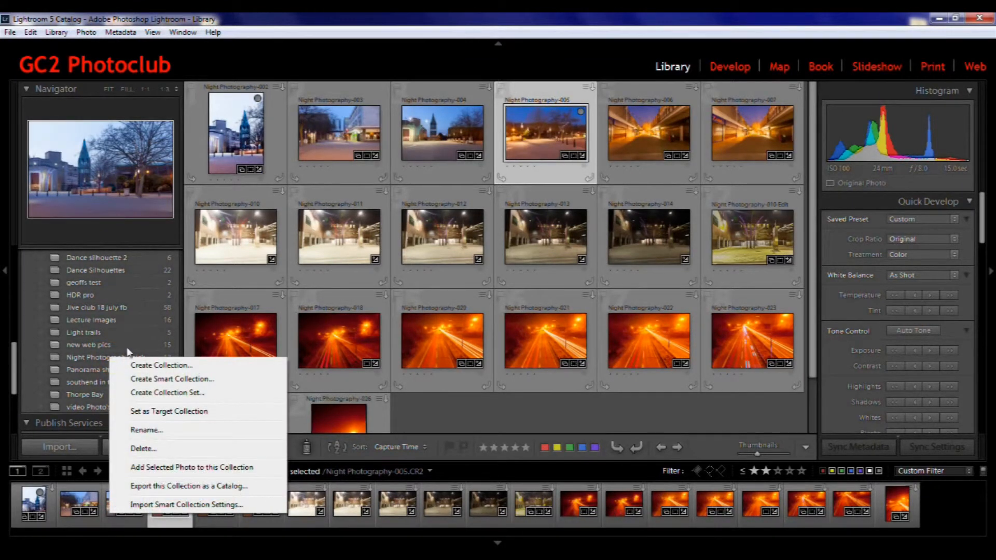
click(170, 411)
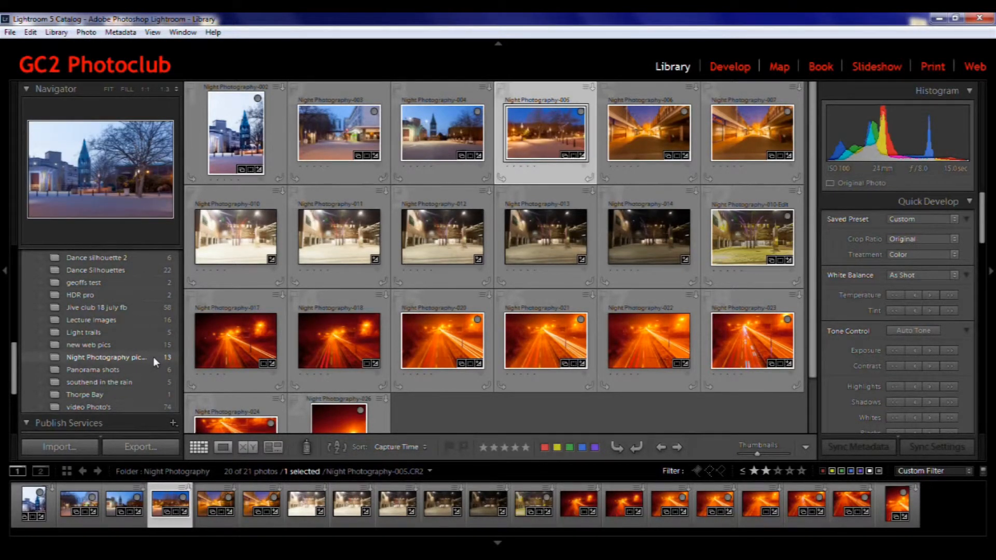
Add another photo from the Night Photography folder to the Night Photography pick collection
click(223, 344)
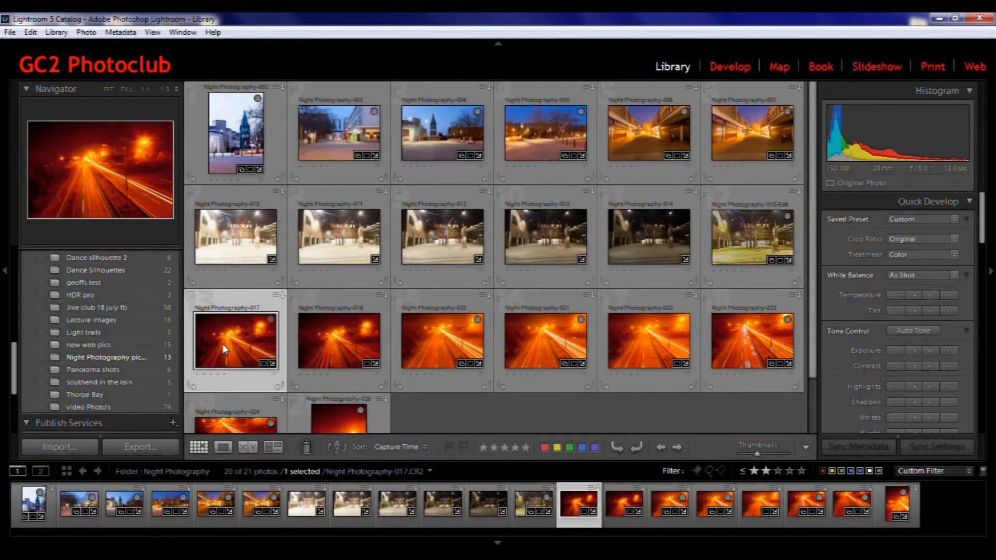
key(b)
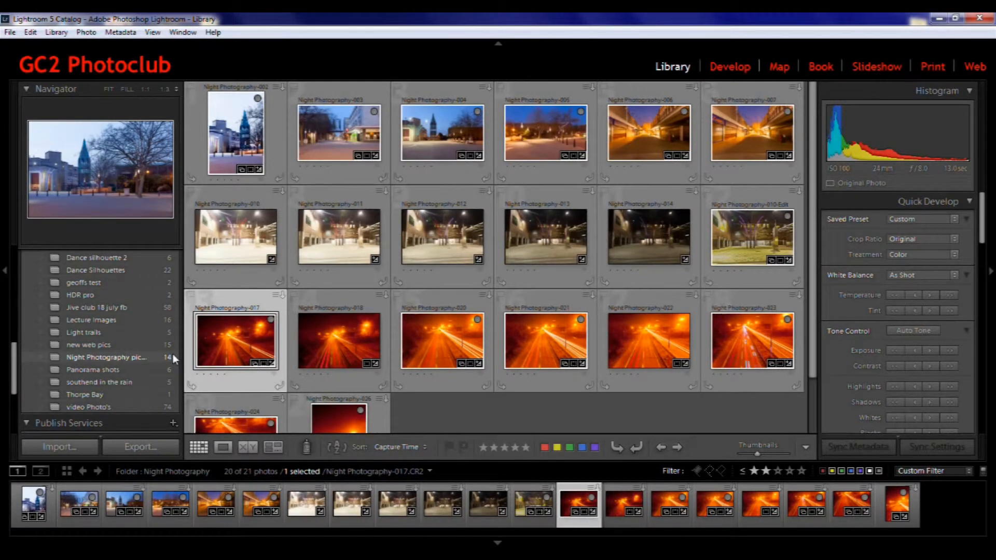
key(b)
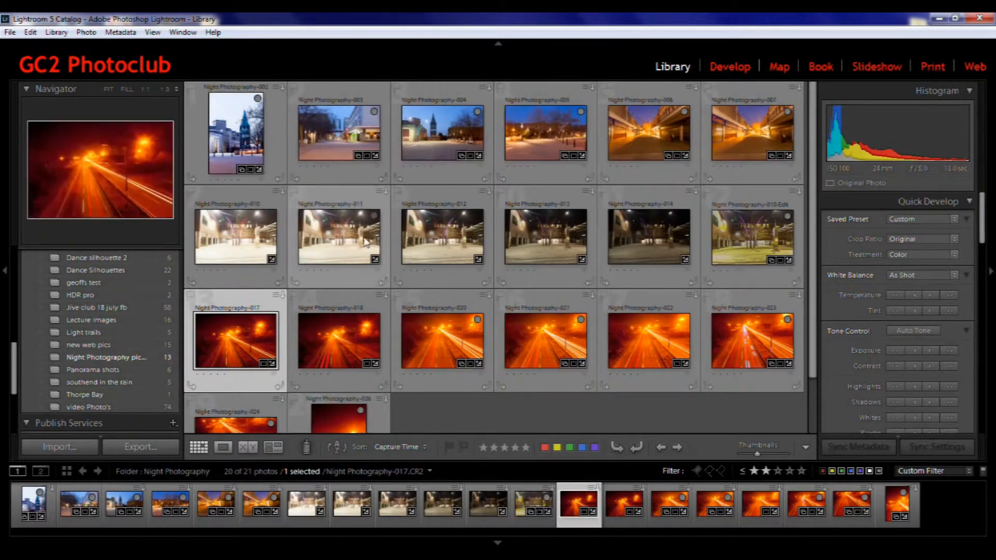
drag(341, 242, 159, 358)
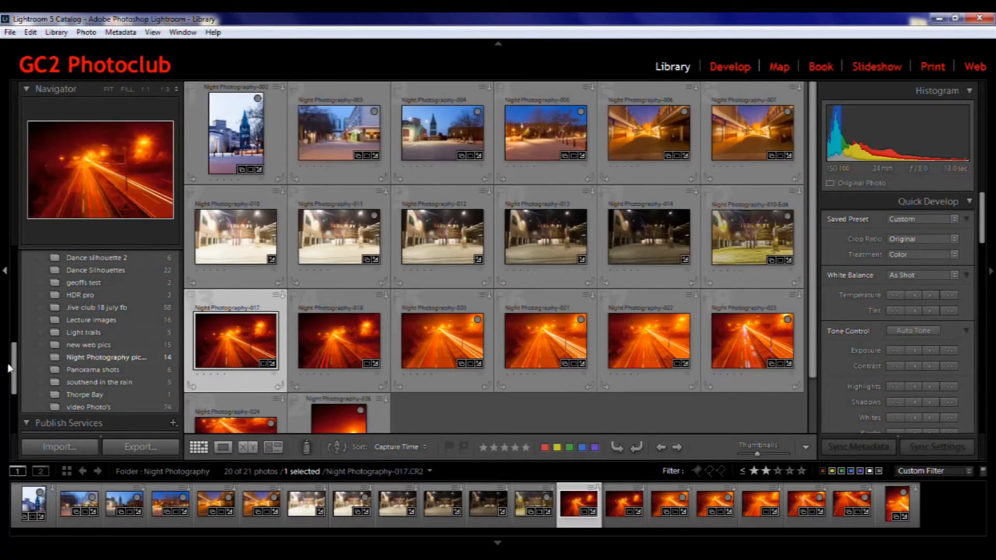
Set the Quick Collection back as the target collection
drag(14, 363, 14, 265)
right_click(133, 283)
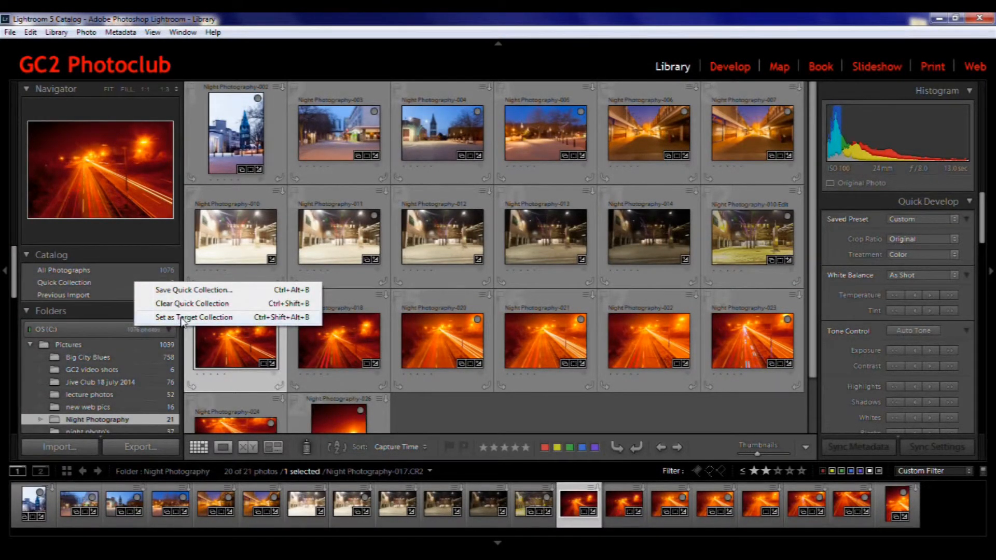
click(182, 318)
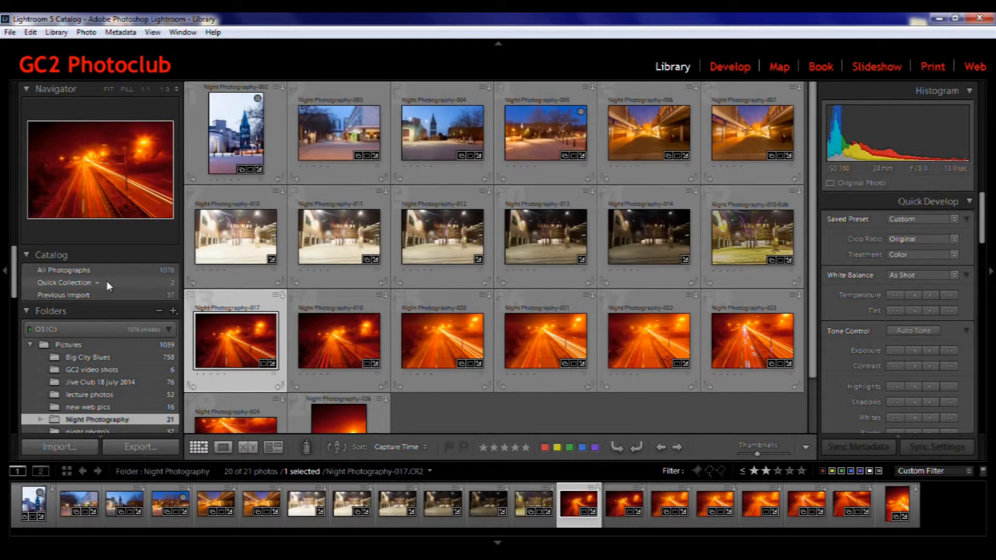
Step to photo Night Photography-004 in the Night Photography folder and add it to the Quick Collection
key(Home)
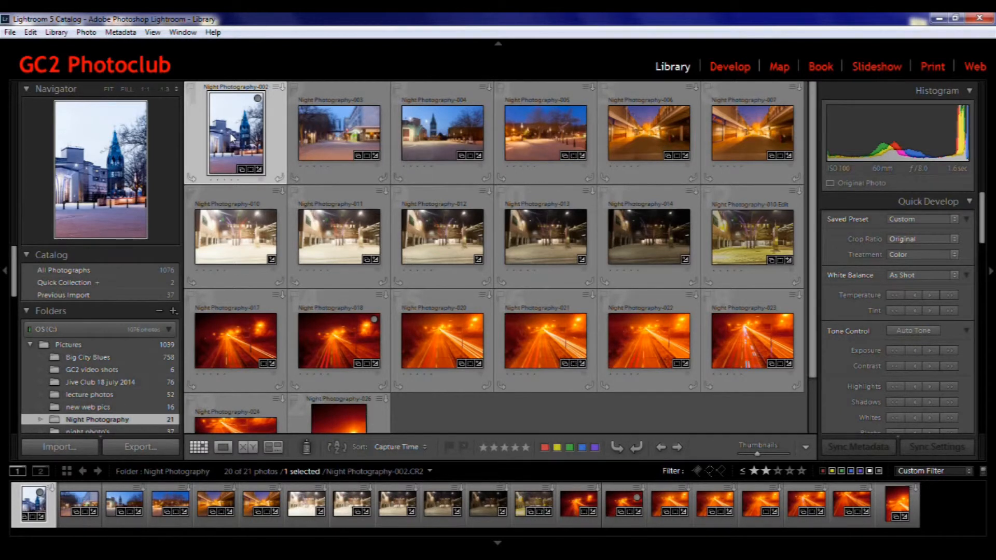
key(Right)
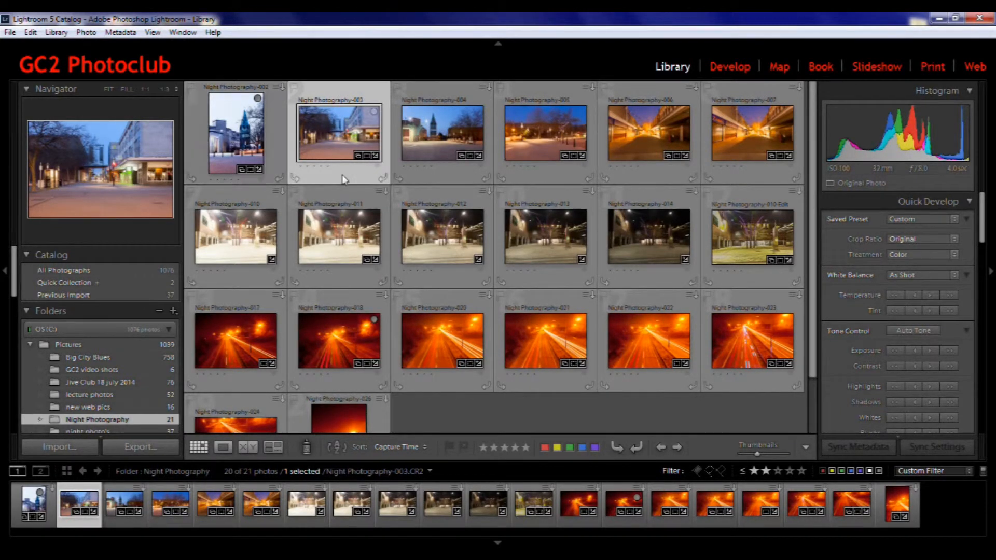
click(678, 447)
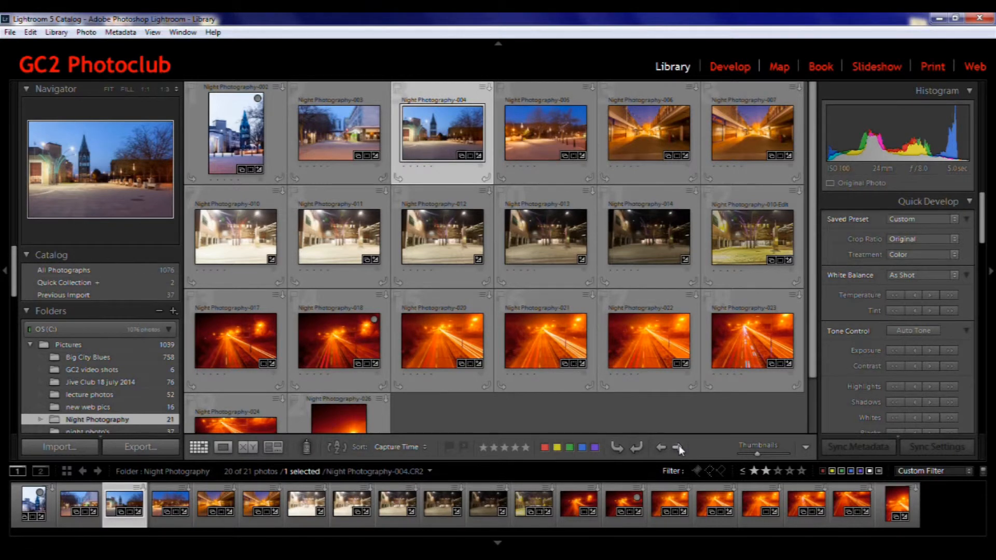
key(b)
Move on to photo Night Photography-007 and add it to the Quick Collection
click(679, 445)
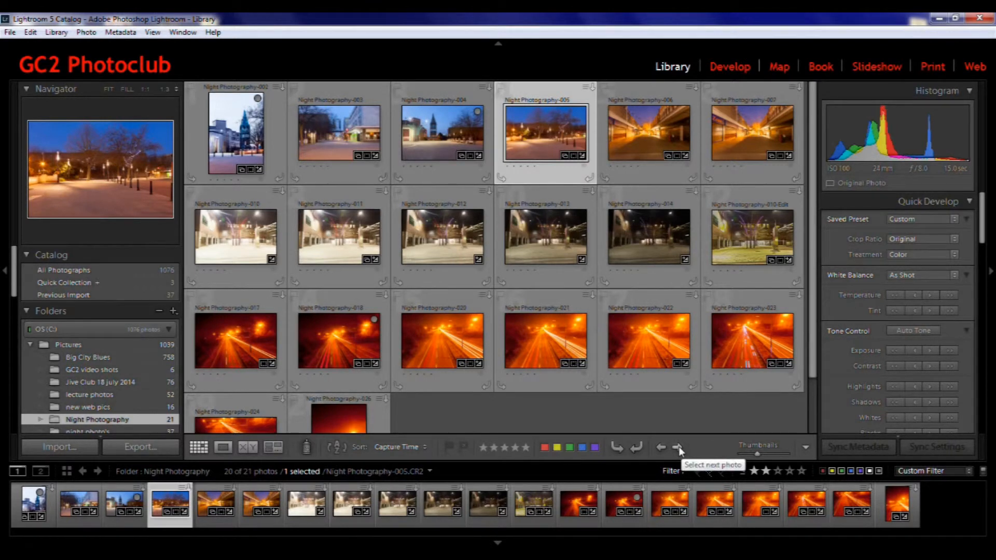
click(679, 447)
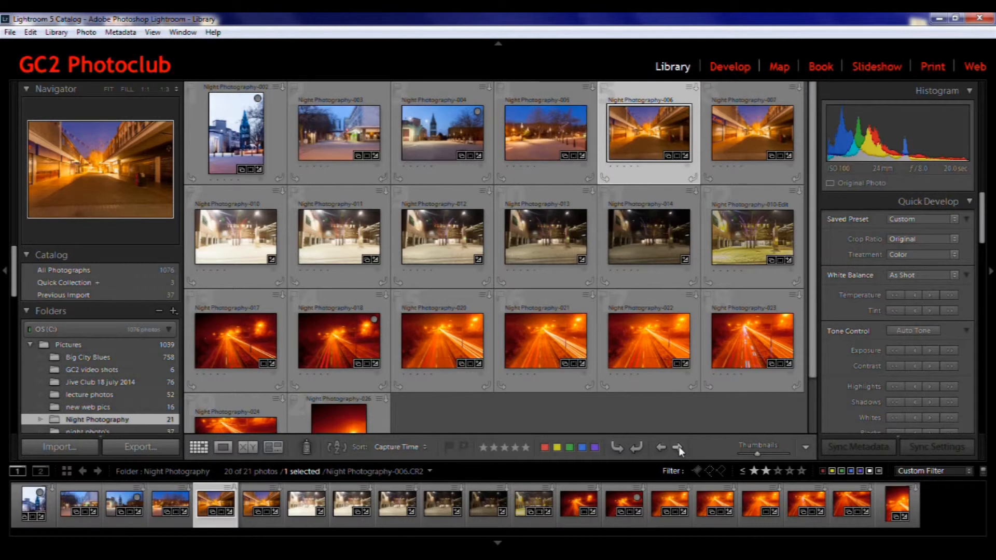
click(678, 447)
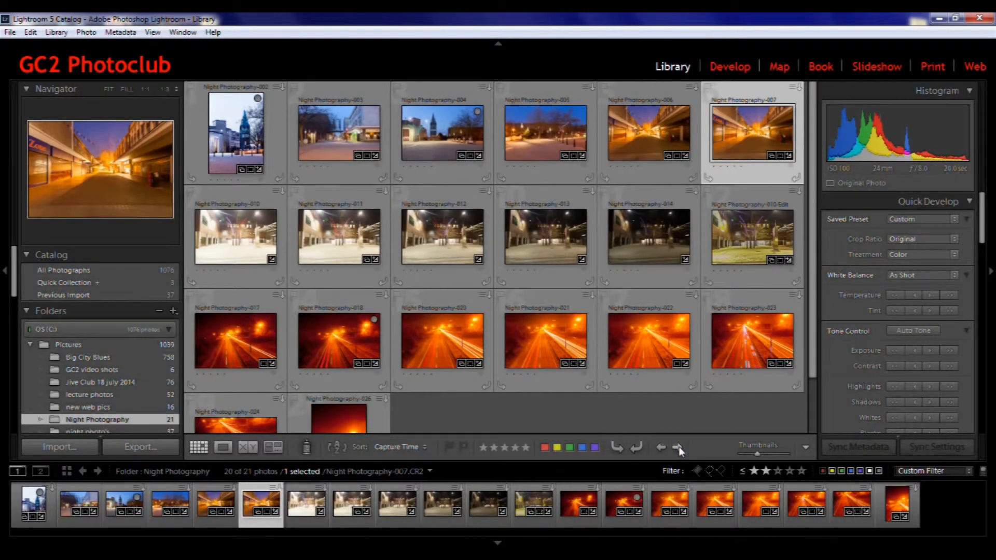
key(b)
Move on to photo Night Photography-012 and add it to the Quick Collection
click(678, 447)
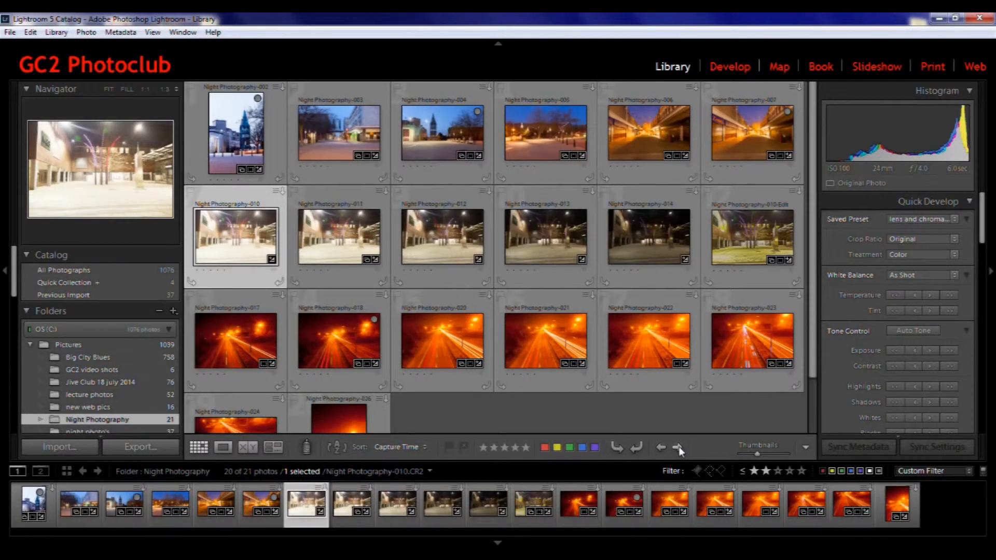
click(679, 447)
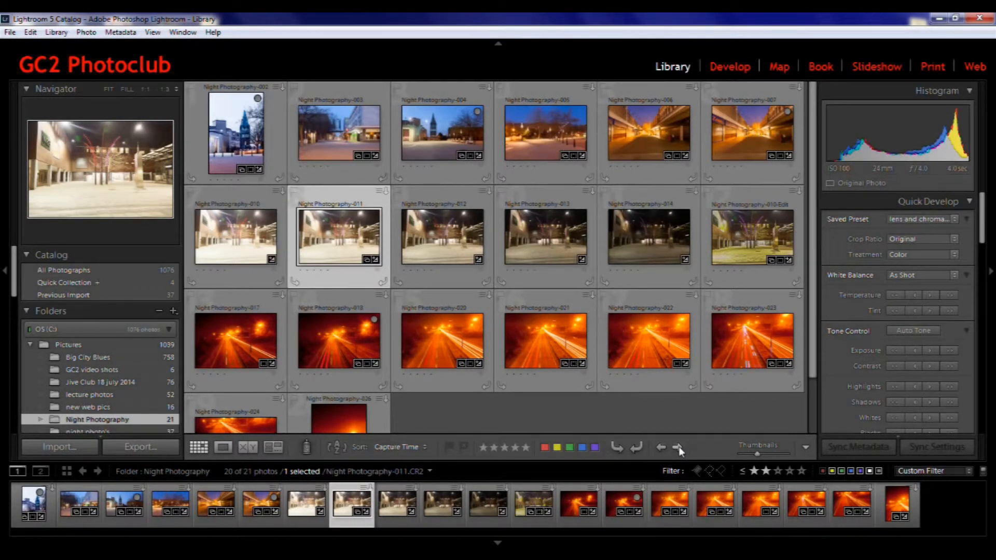
click(679, 447)
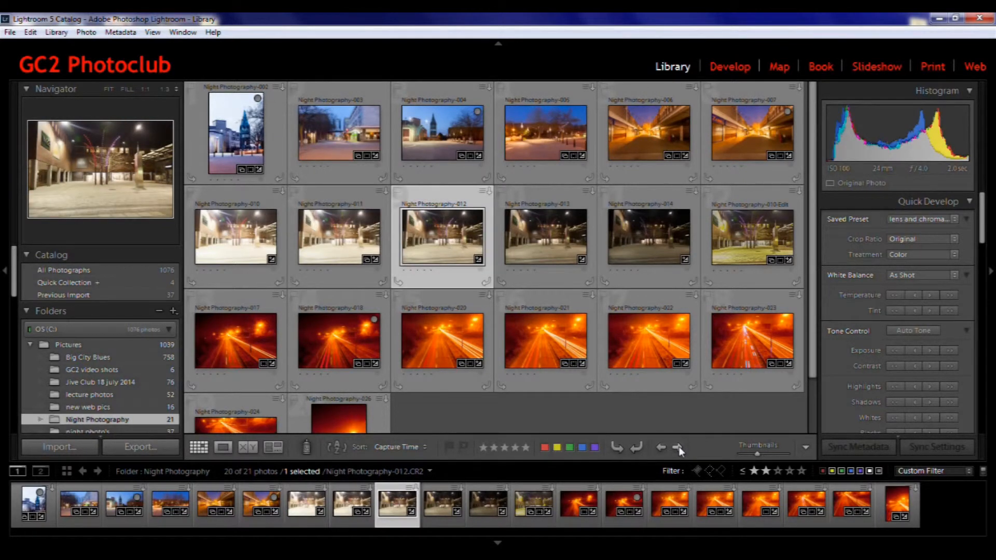
key(b)
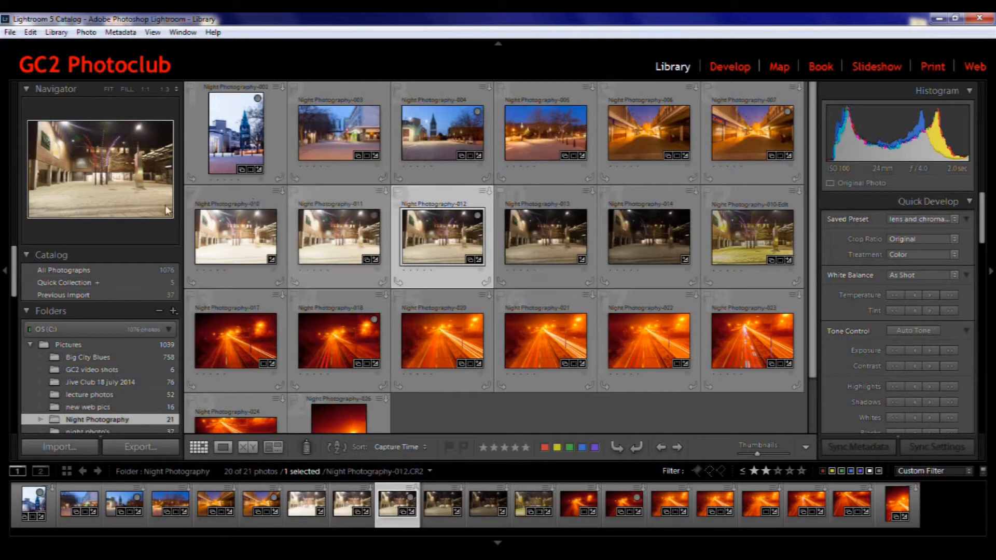
Save the Quick Collection as a collection named geoffs test 3, clearing the Quick Collection after saving
right_click(136, 282)
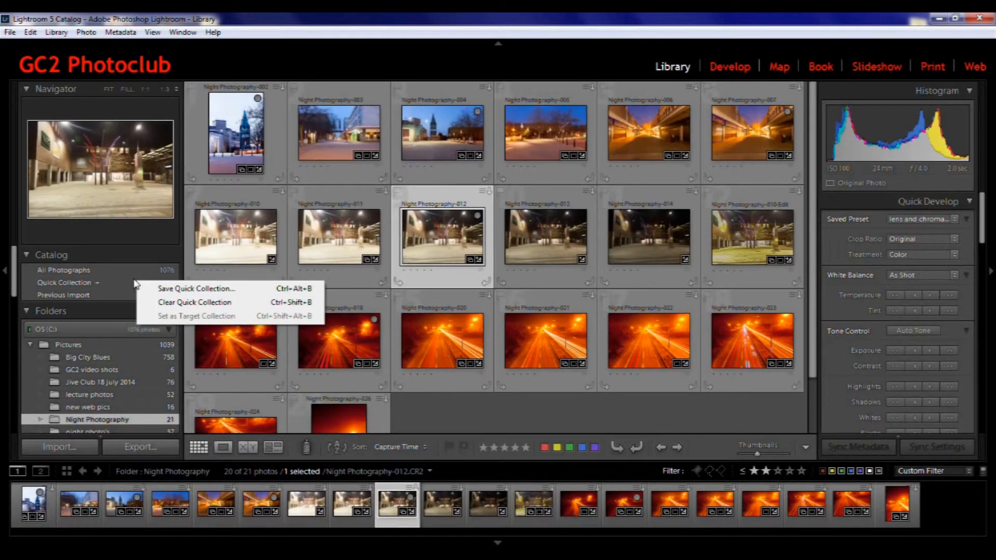
click(171, 289)
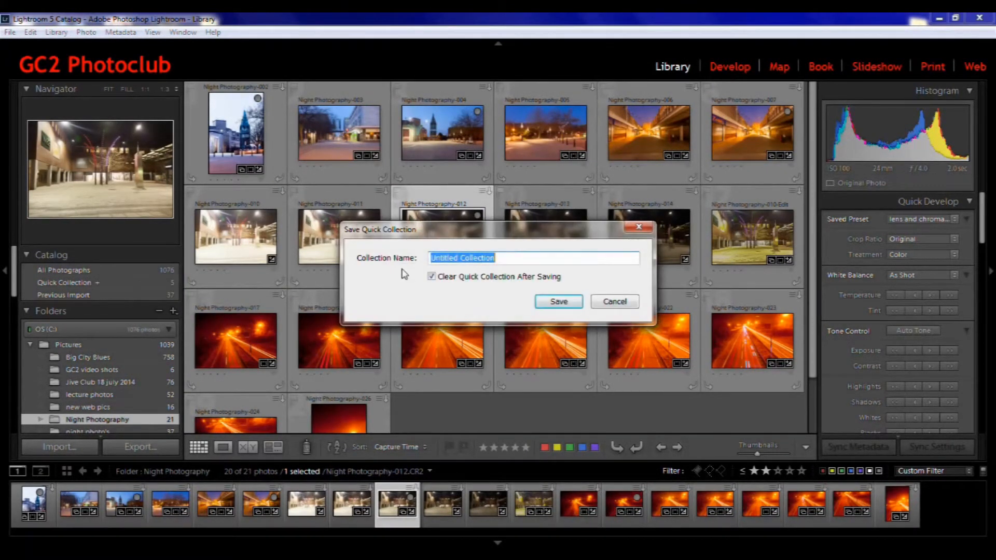
click(505, 259)
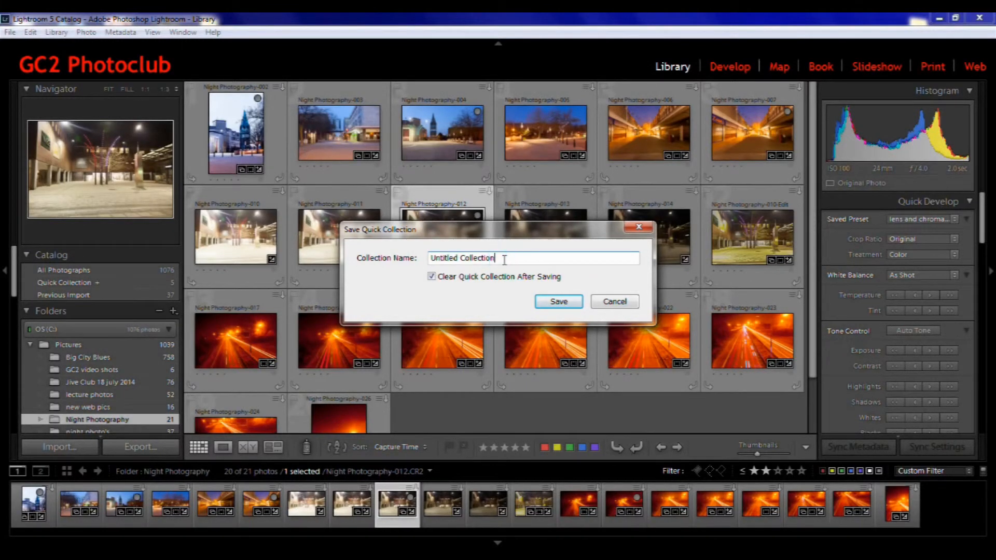
key(BackSpace)
key(BackSpace)
key(BackSpace)
key(BackSpace)
key(BackSpace)
key(BackSpace)
key(BackSpace)
key(BackSpace)
key(BackSpace)
key(BackSpace)
key(BackSpace)
key(BackSpace)
key(BackSpace)
key(BackSpace)
key(BackSpace)
key(BackSpace)
key(BackSpace)
key(BackSpace)
key(BackSpace)
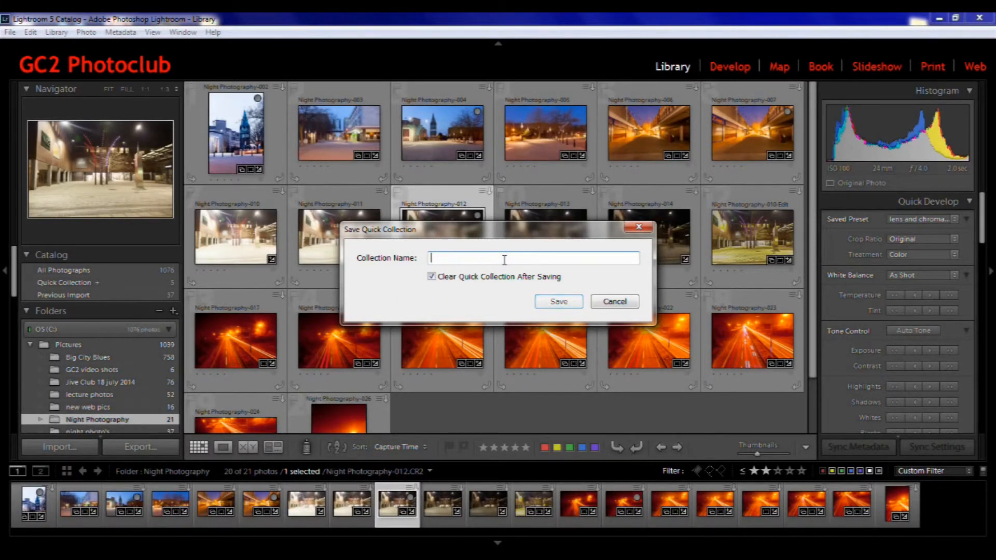
text(geoffs )
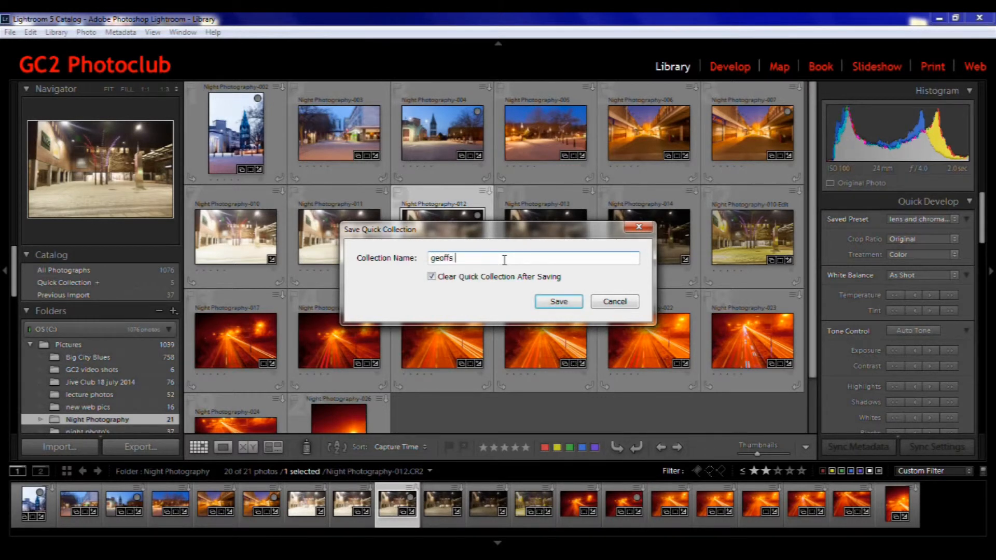
text(test 3)
click(558, 303)
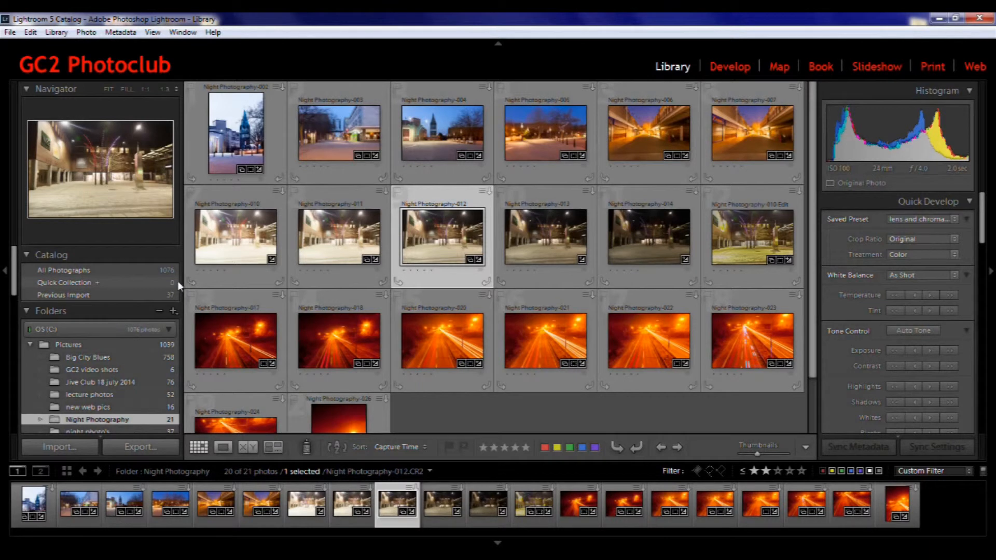
Open the geoffs test 3 collection to view its photos
drag(14, 272, 10, 361)
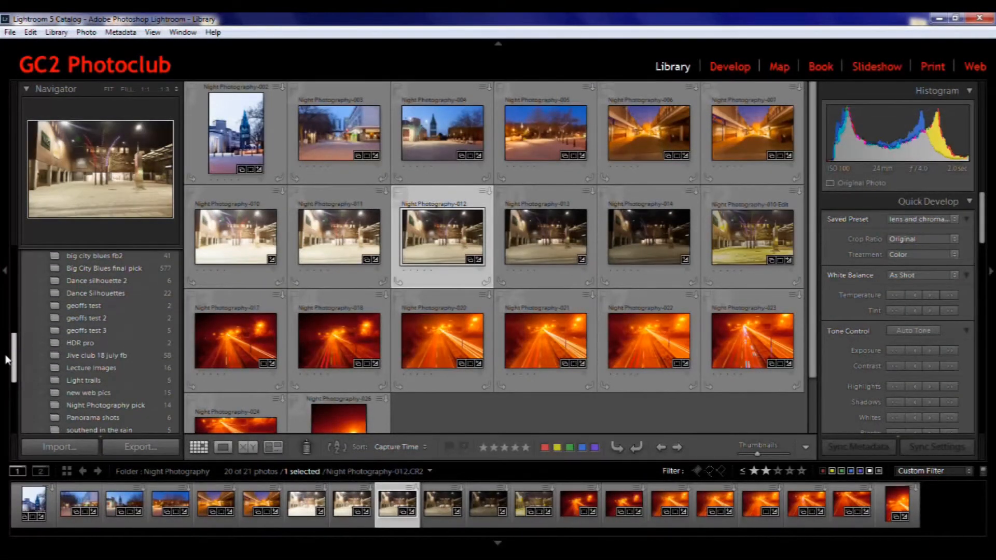
click(139, 330)
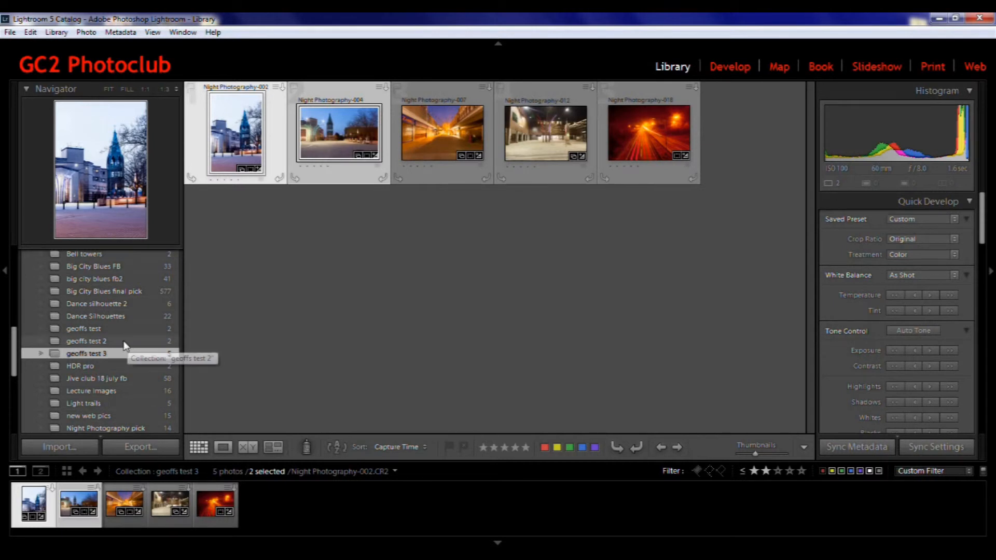
Delete the geoffs test 2 and geoffs test collections
right_click(124, 341)
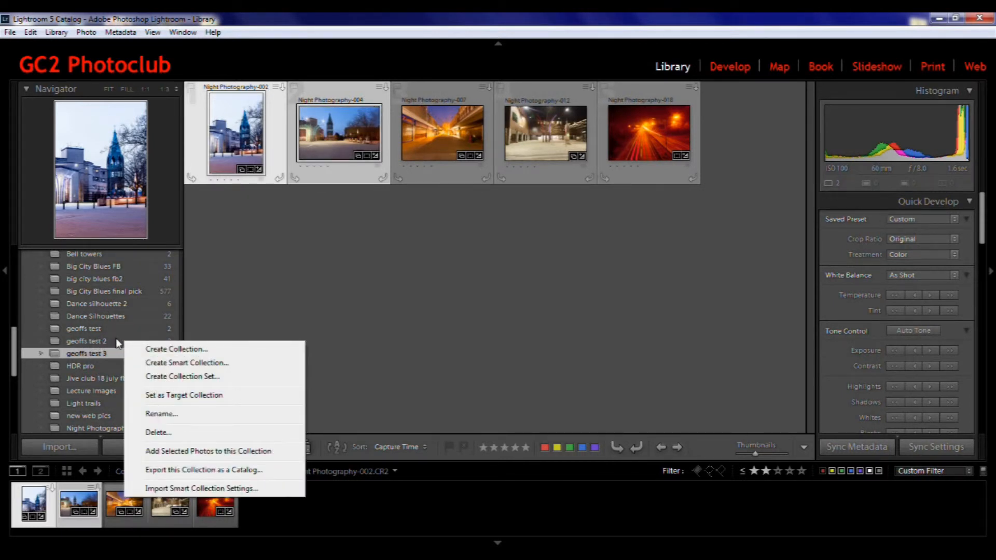
click(156, 432)
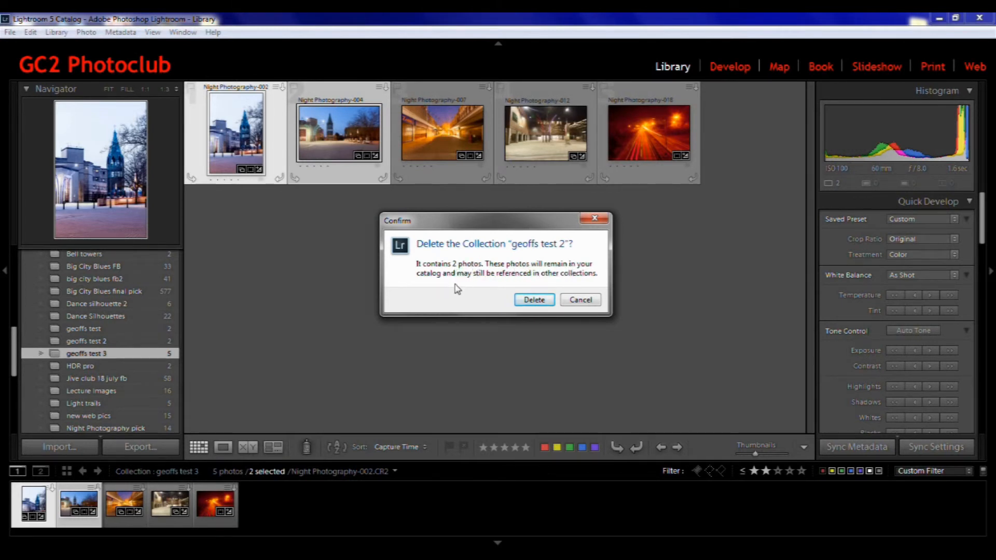
click(540, 301)
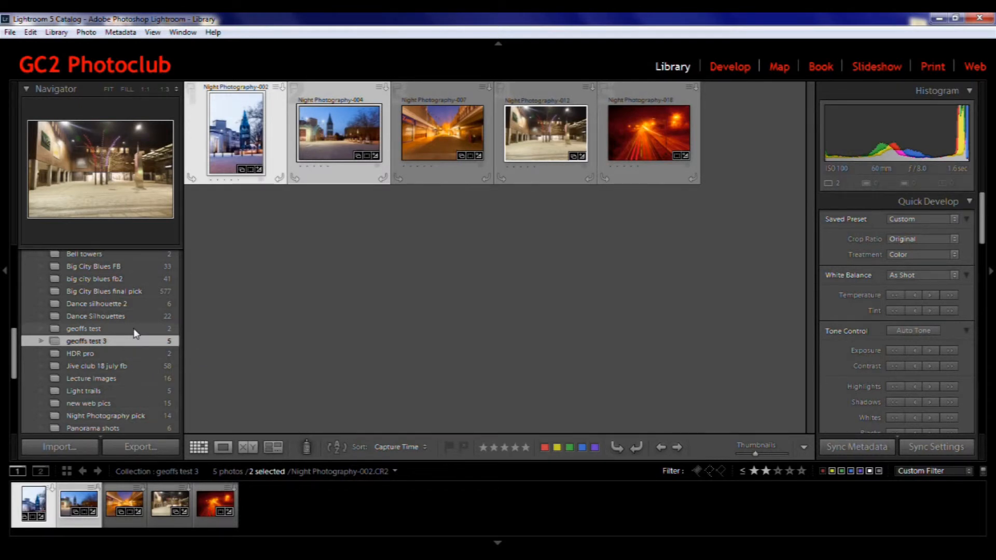
right_click(133, 329)
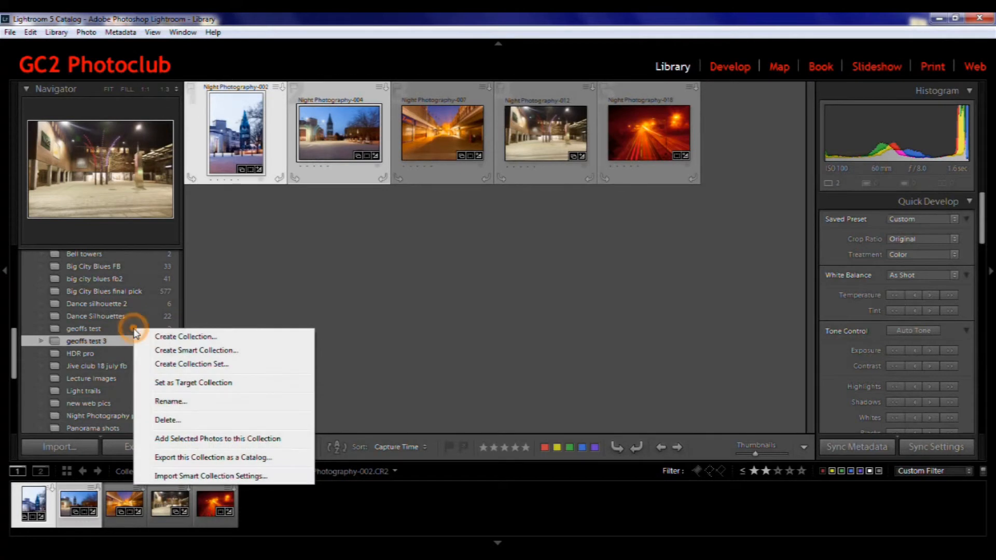
click(181, 420)
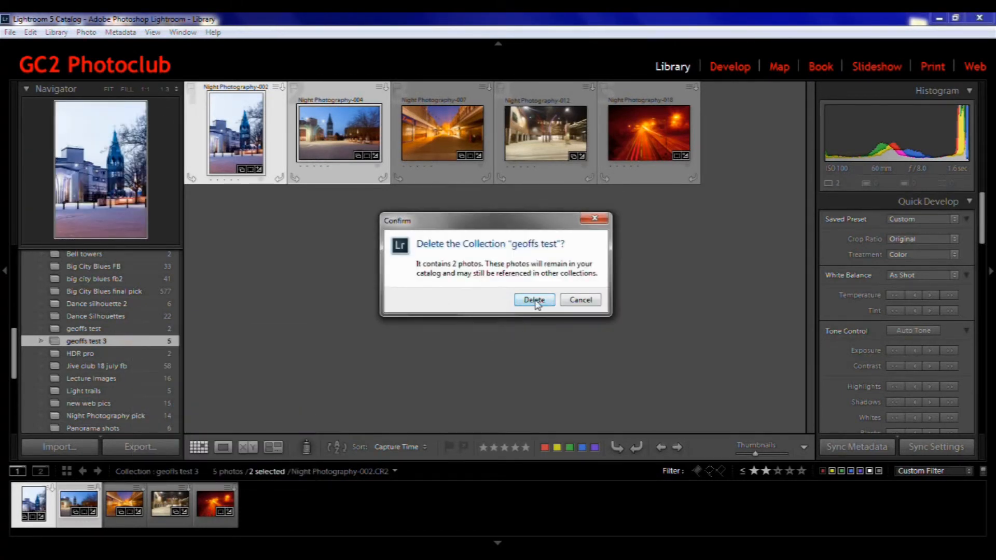
click(535, 300)
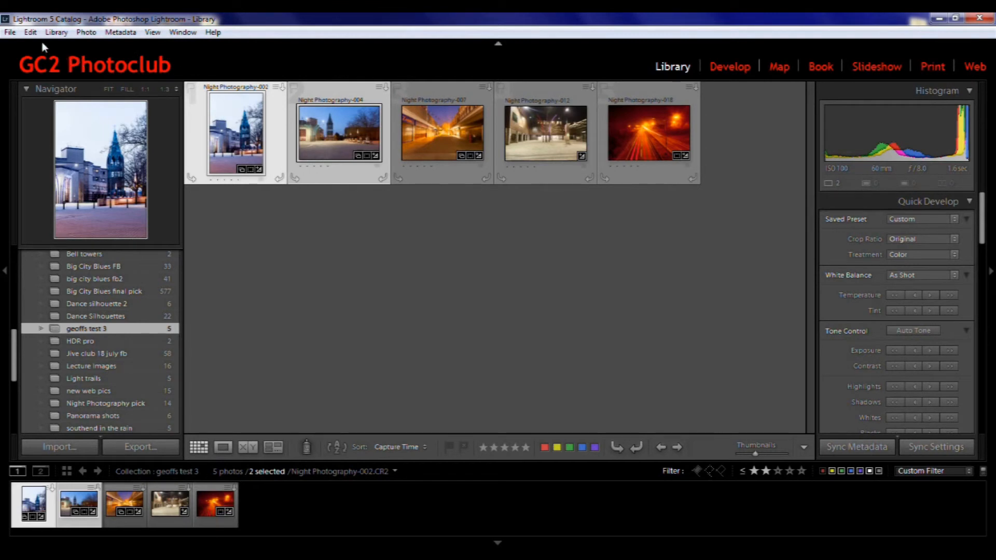
Create a smart collection named red label with the rule Label Color is red
click(56, 32)
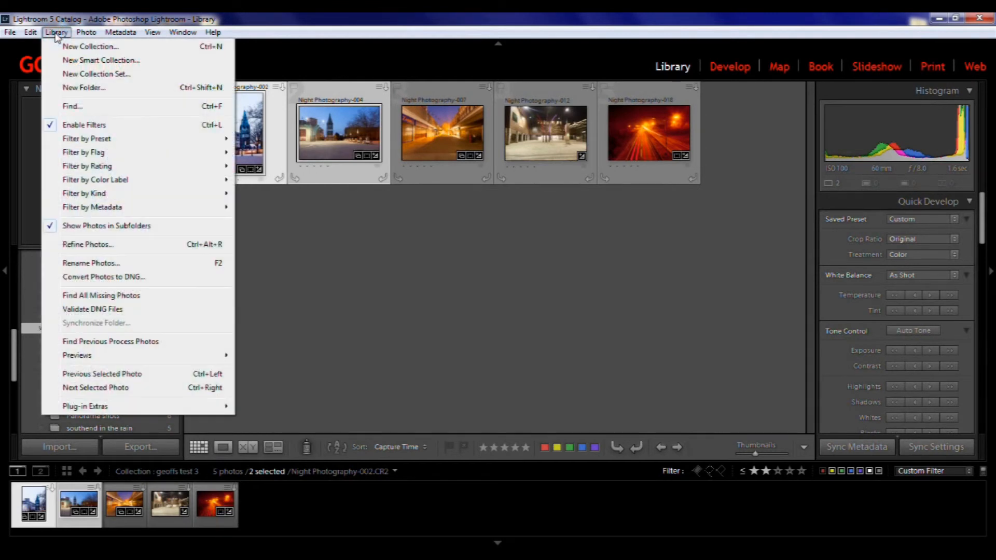
click(85, 61)
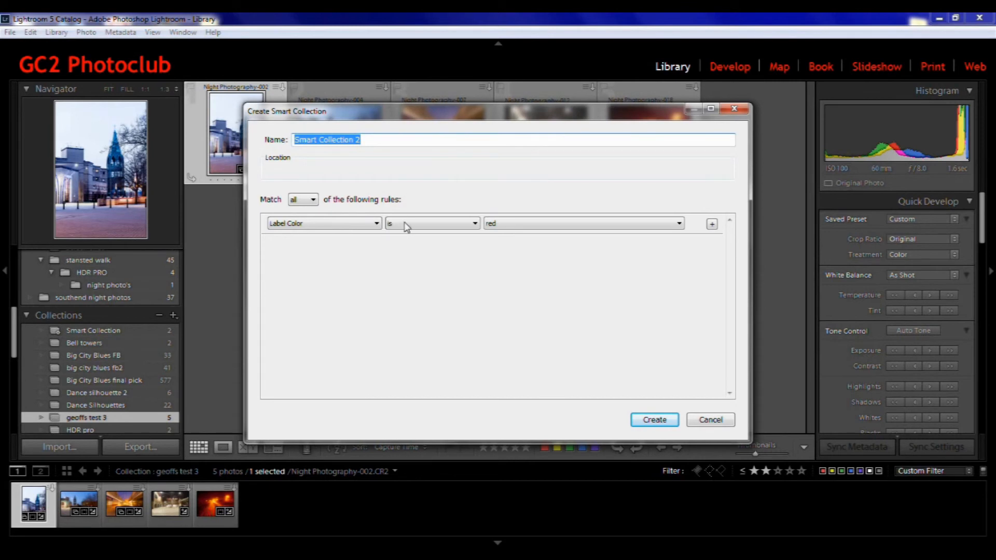
click(376, 225)
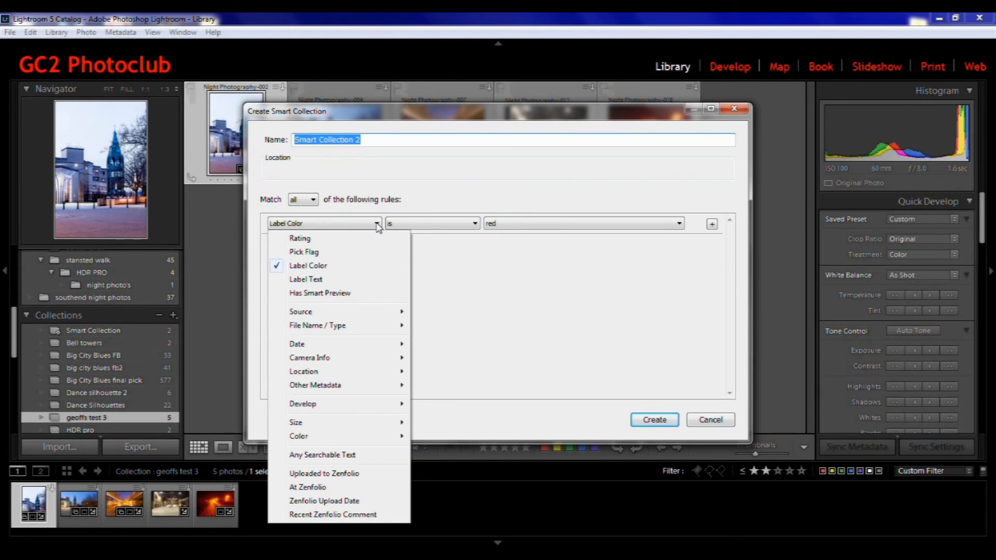
click(366, 139)
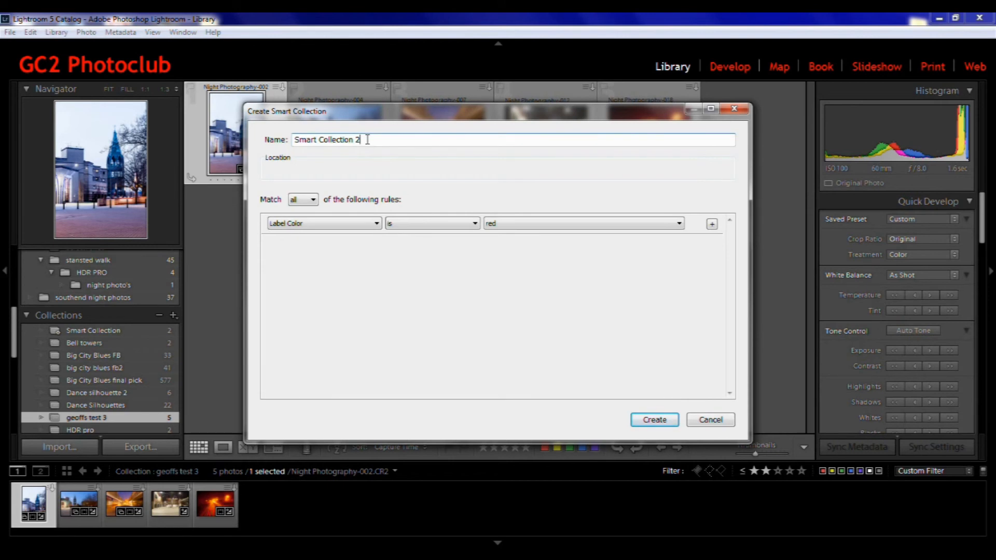
key(BackSpace)
key(BackSpace)
key(BackSpace)
key(BackSpace)
key(BackSpace)
key(BackSpace)
key(BackSpace)
key(BackSpace)
key(BackSpace)
key(BackSpace)
key(BackSpace)
key(BackSpace)
key(BackSpace)
key(BackSpace)
key(BackSpace)
key(BackSpace)
key(BackSpace)
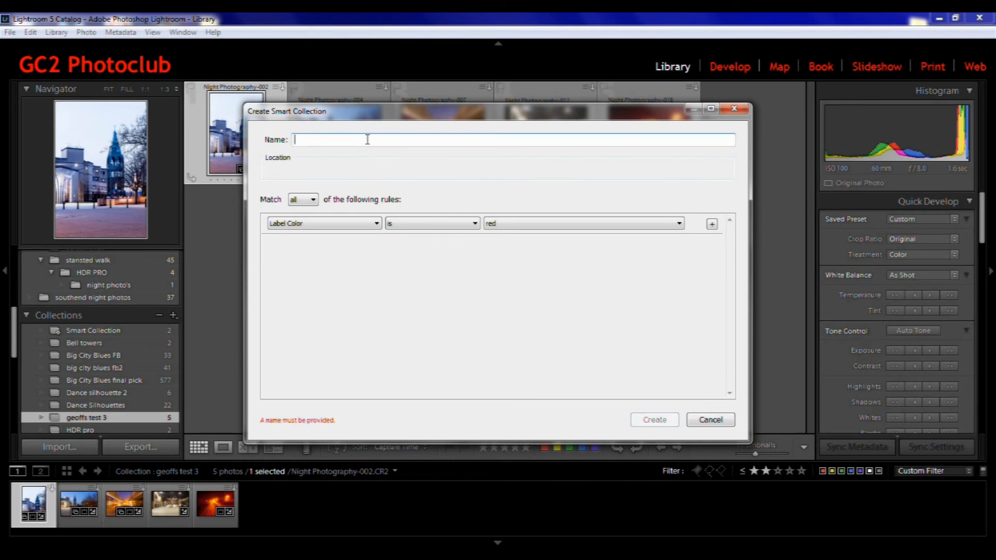
text(red)
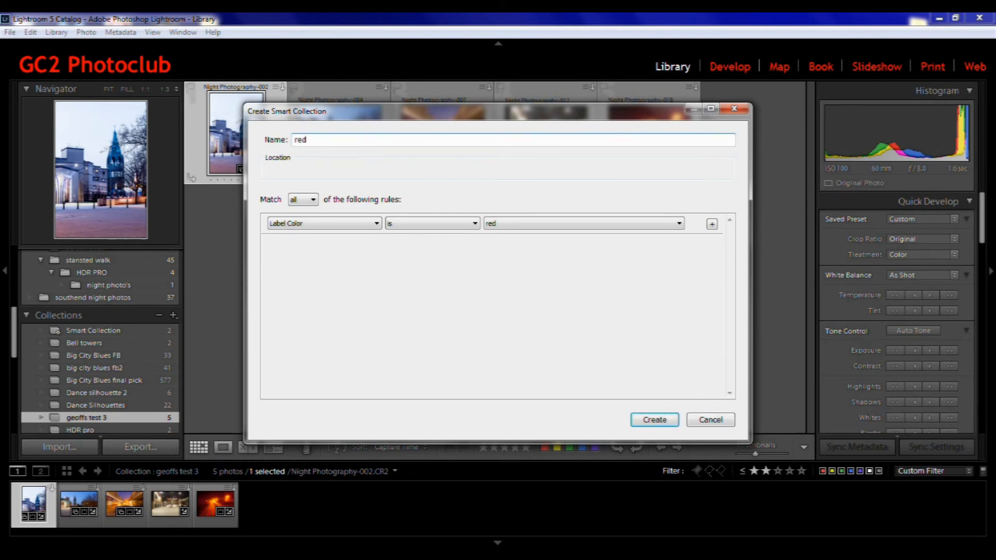
text( label)
click(651, 419)
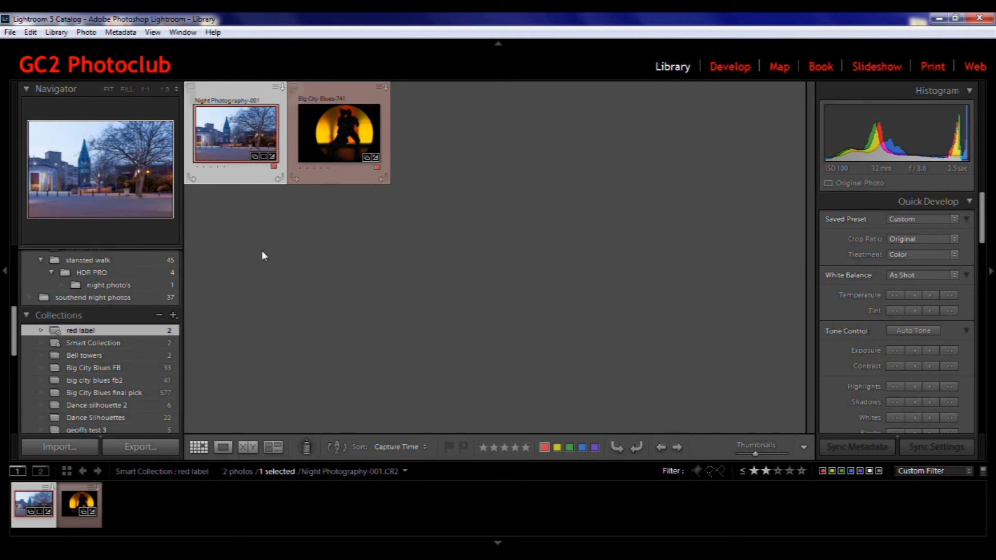
Start creating another smart collection from the Collections panel
click(174, 315)
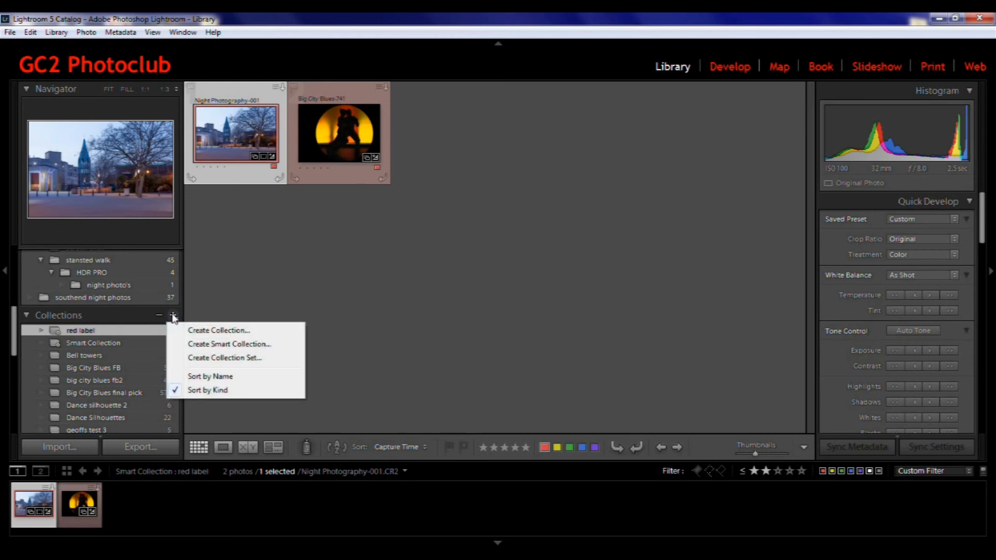
click(205, 345)
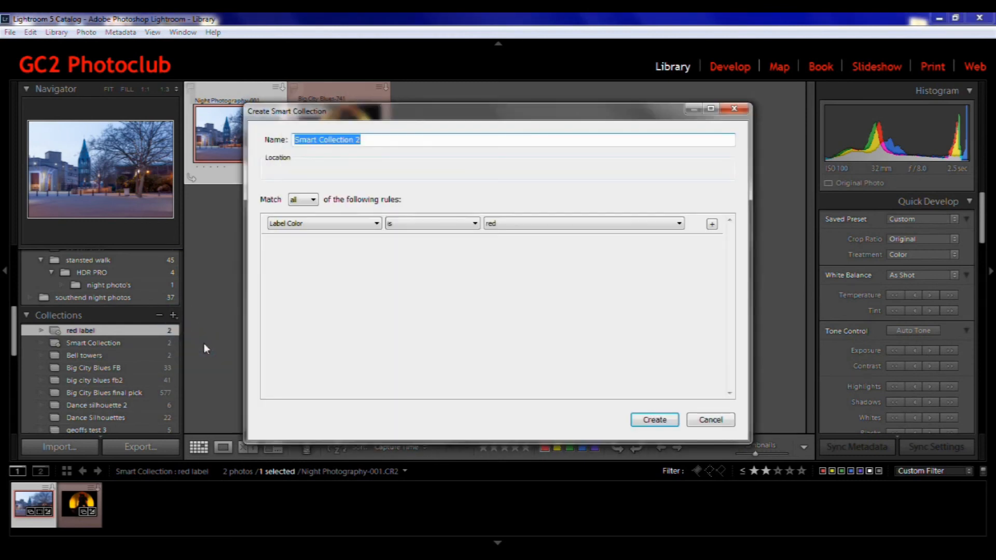